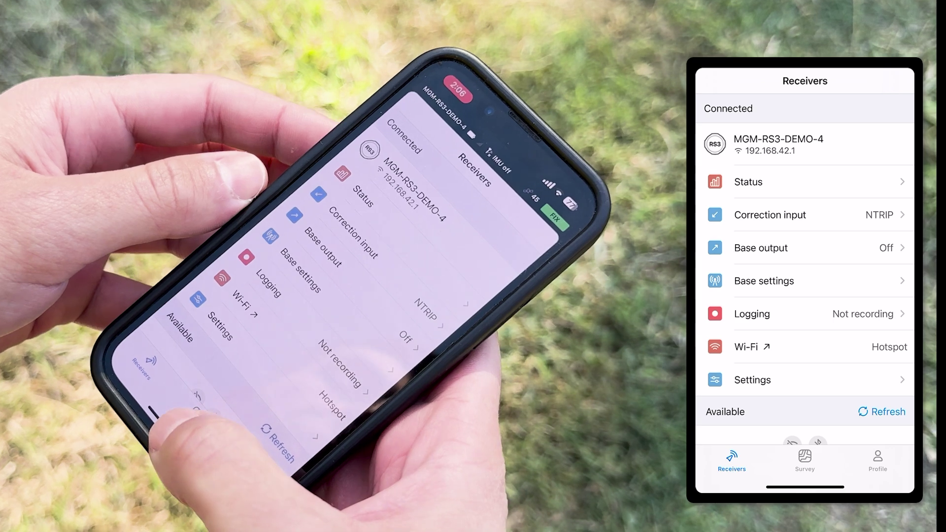
Step: Turn on Bluetooth discoverability in the receiver's settings and save it
click(753, 380)
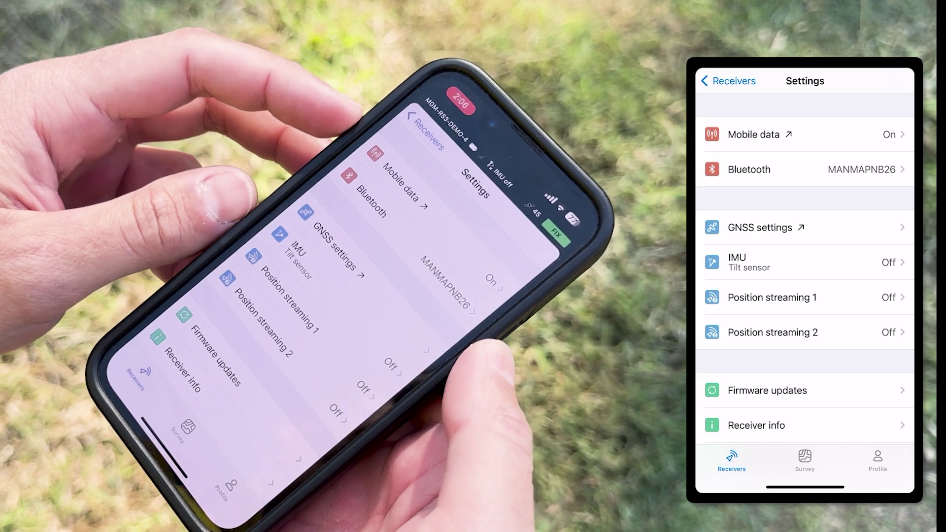
click(769, 169)
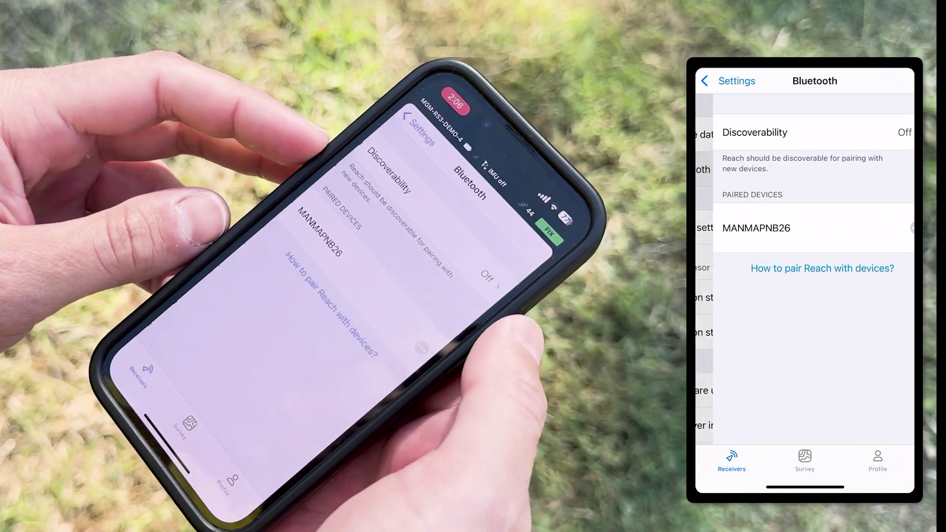
click(788, 132)
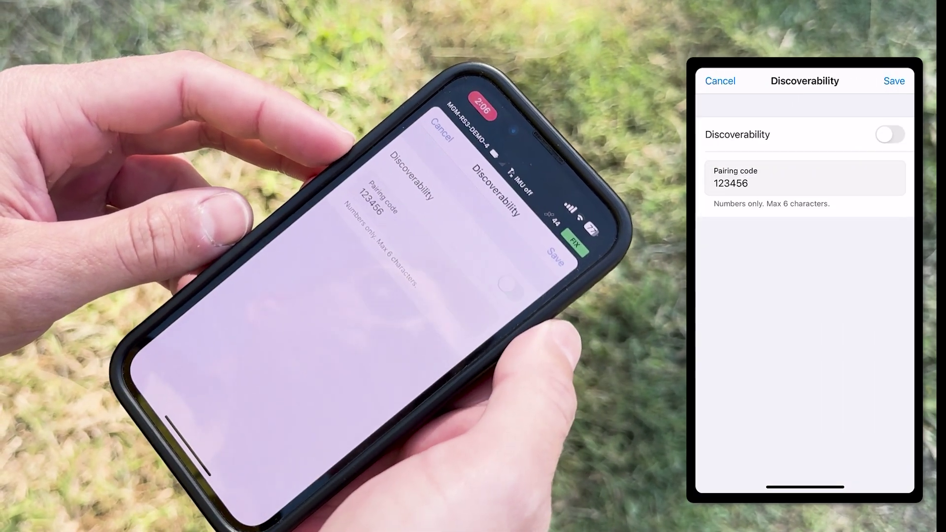
click(890, 134)
click(894, 81)
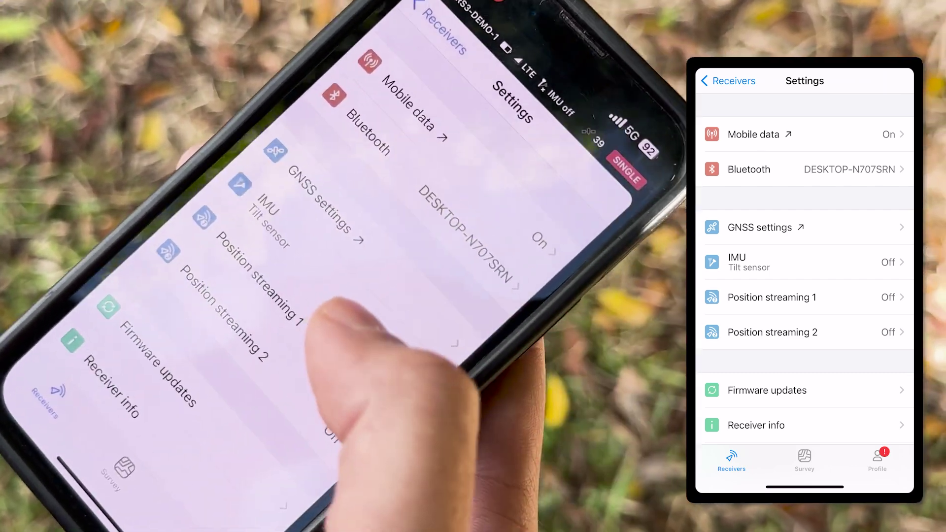
Step: Turn on the receiver's IMU for tilt compensation and return to the receiver settings
click(749, 262)
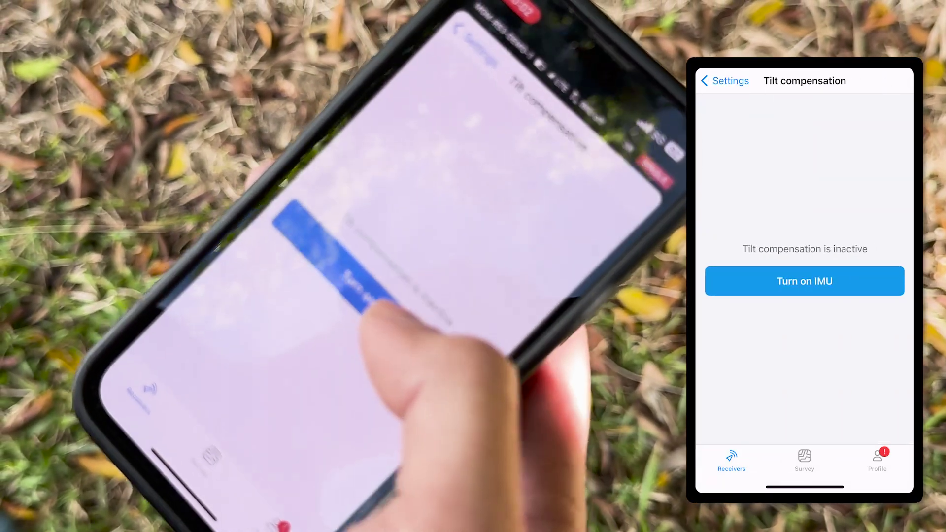
click(803, 279)
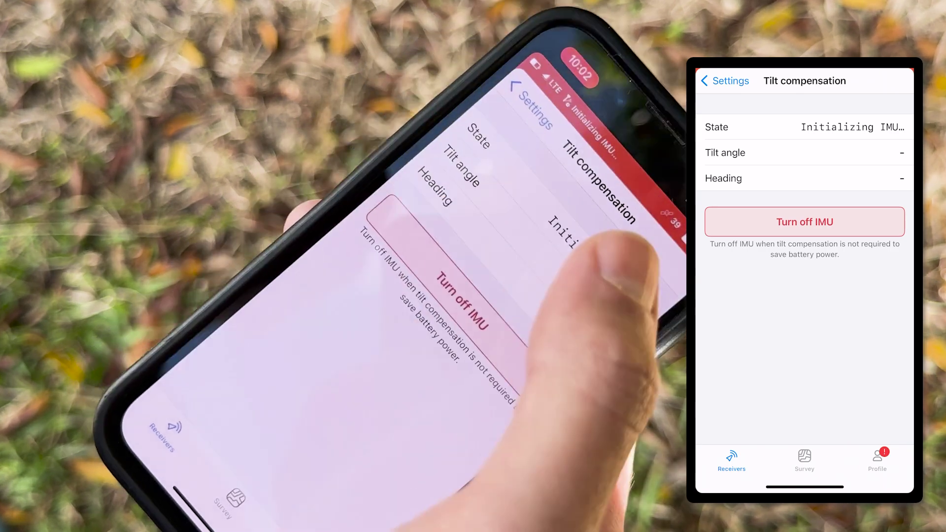
click(724, 80)
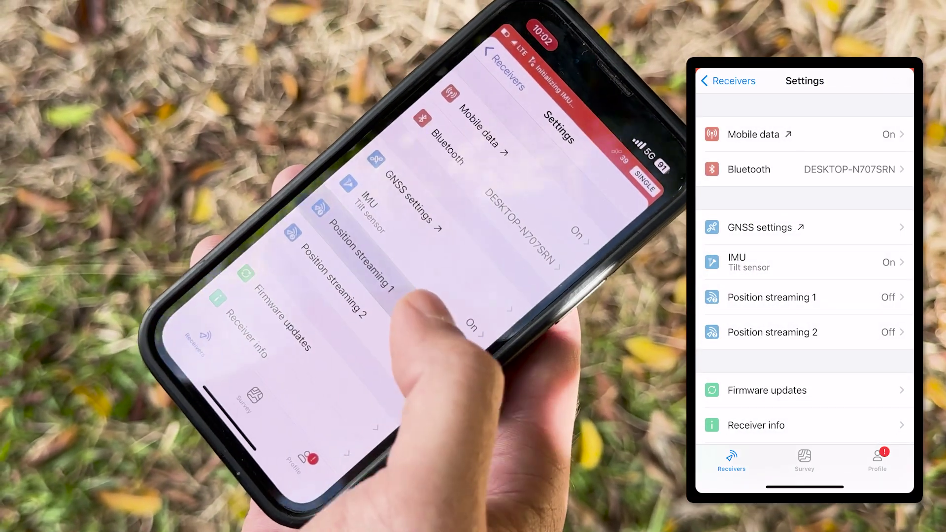
Step: Set Position streaming 1 to Bluetooth with the NMEA format, review its NMEA message types and rates, and save
click(772, 298)
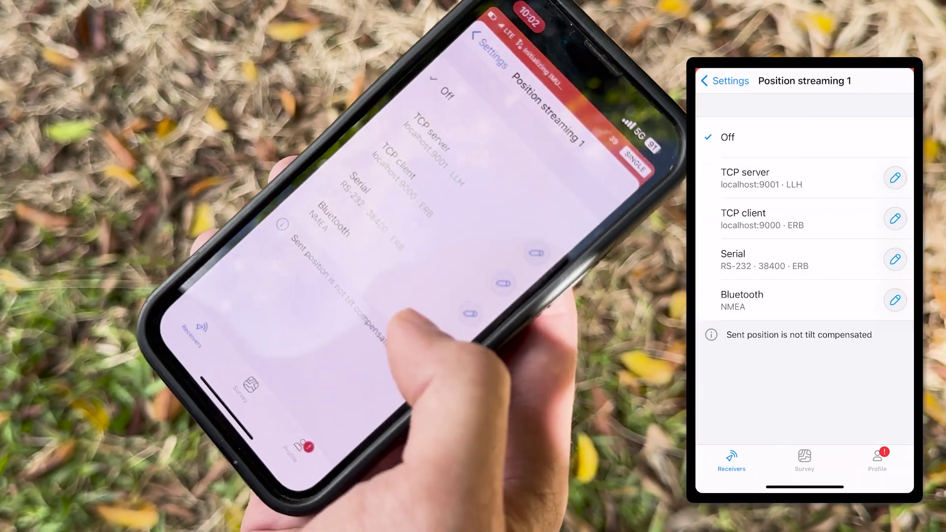
click(895, 300)
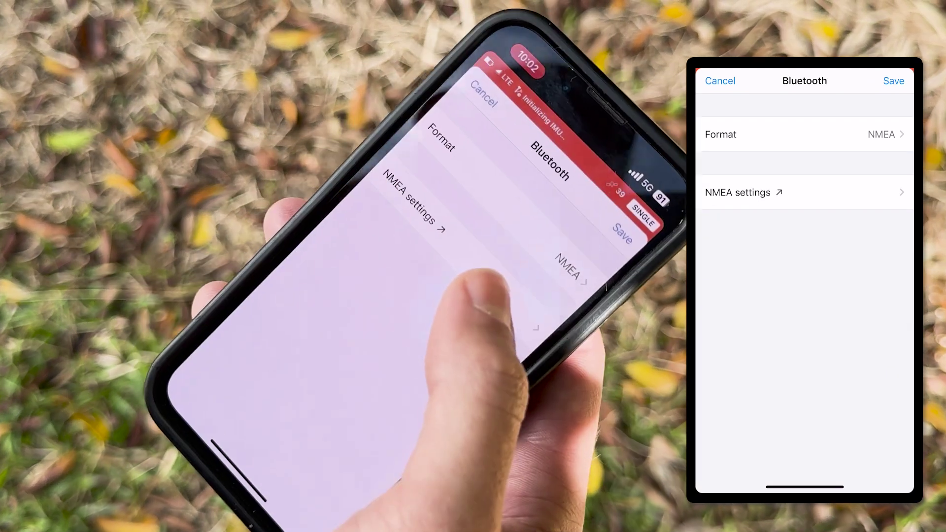
click(738, 192)
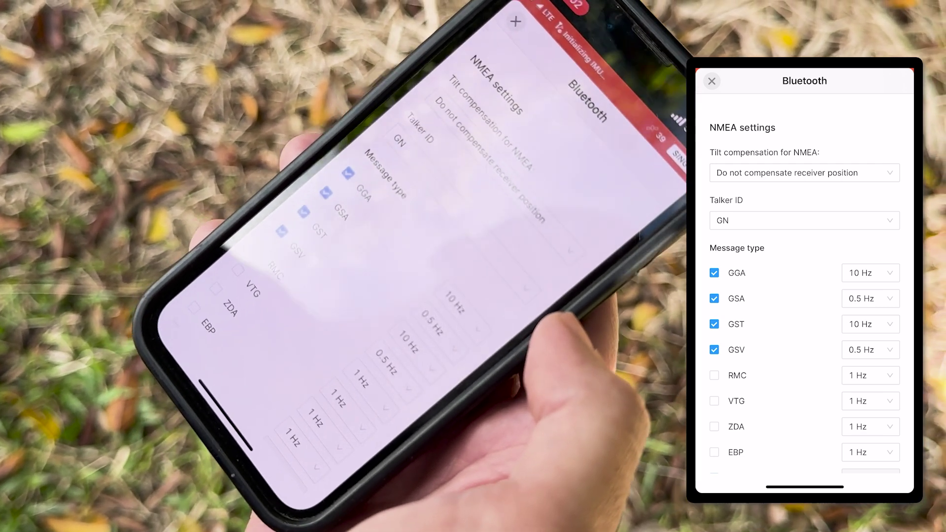
scroll(804, 296, down, 3)
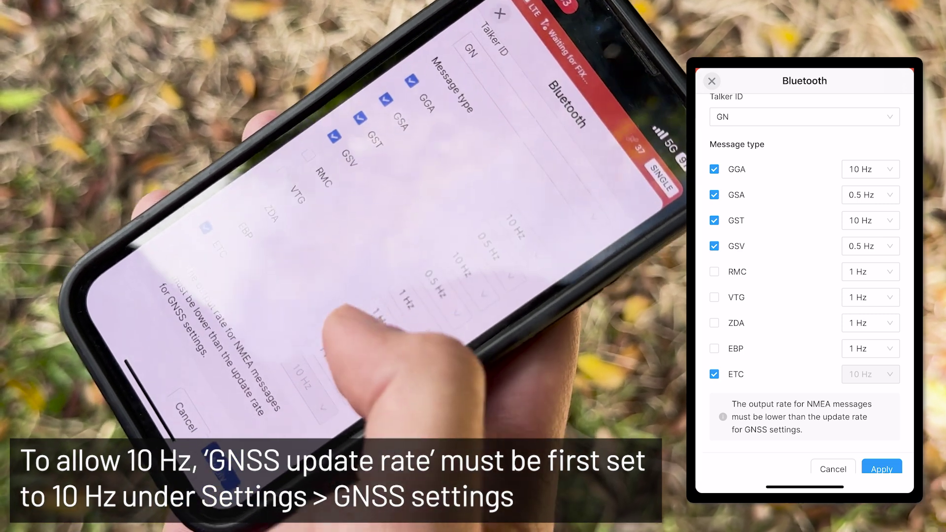
scroll(805, 276, down, 1)
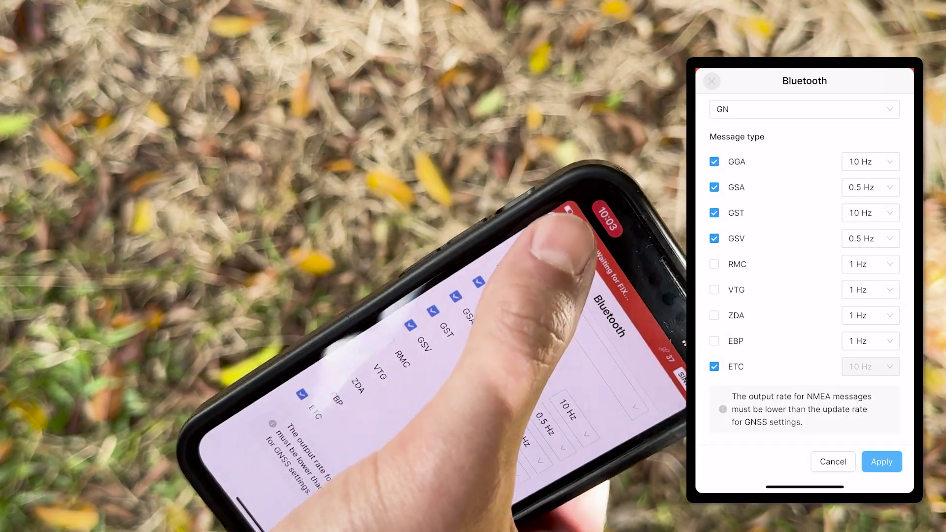
click(711, 82)
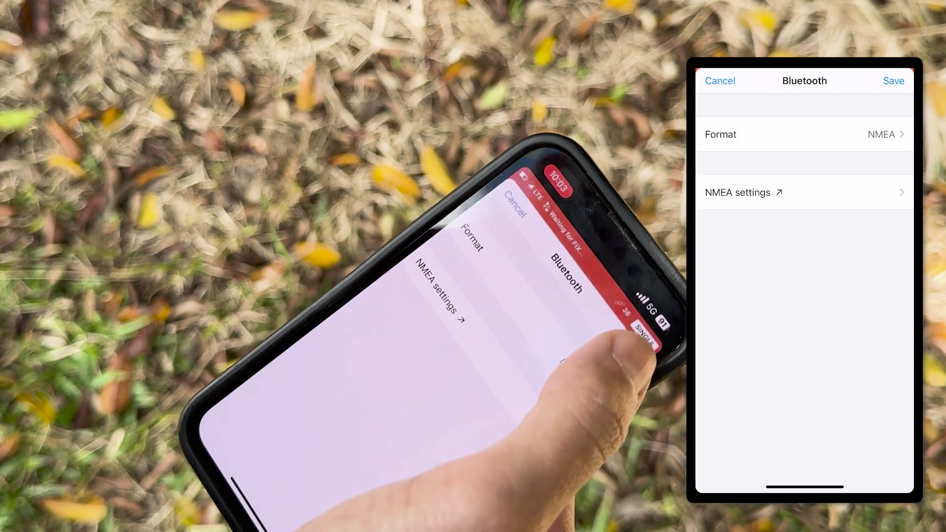
click(894, 81)
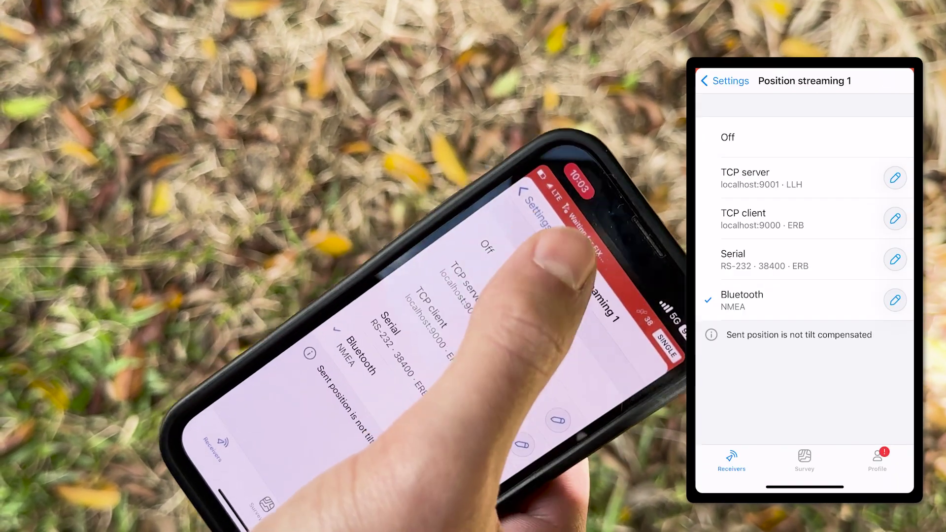
click(723, 81)
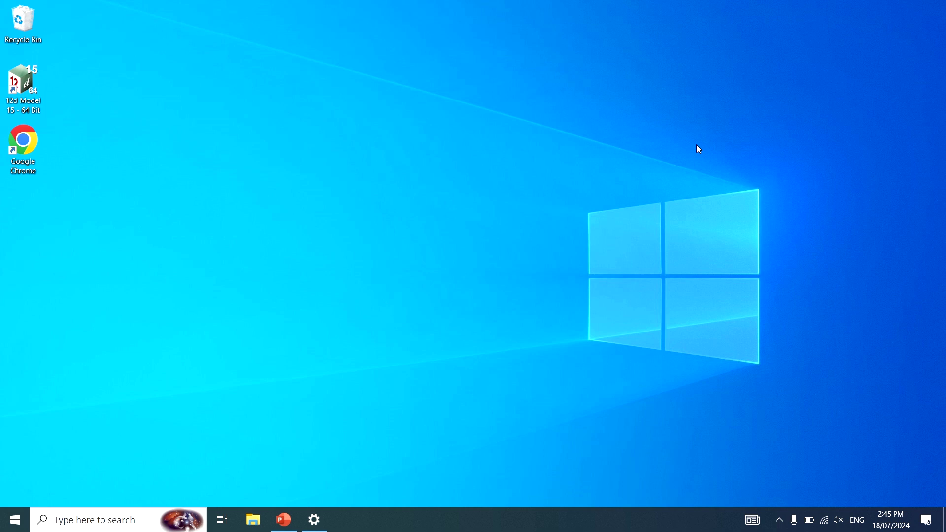
Step: Switch to the Windows Bluetooth settings, pair the MGM-RS3-DEMO-4 receiver as a Bluetooth device, and close the settings
key(super)
text(bluetoo)
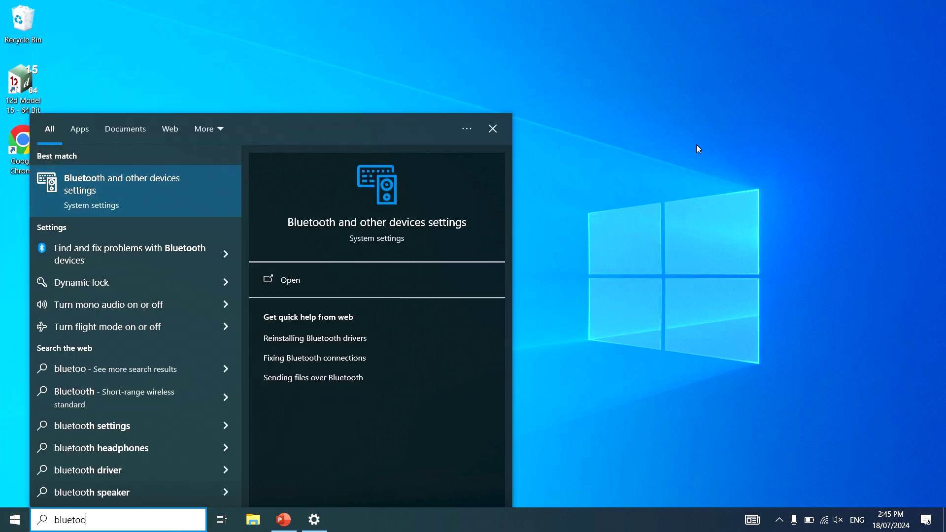
key(Return)
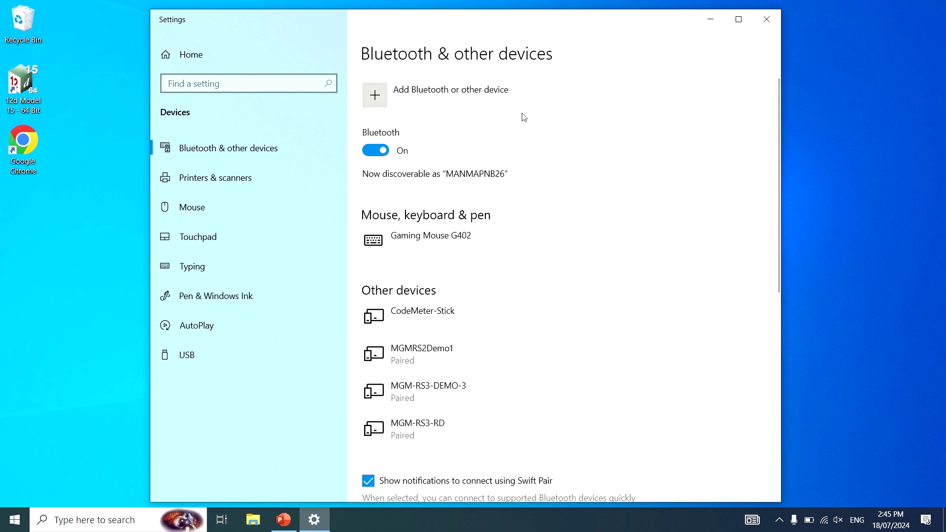
click(478, 103)
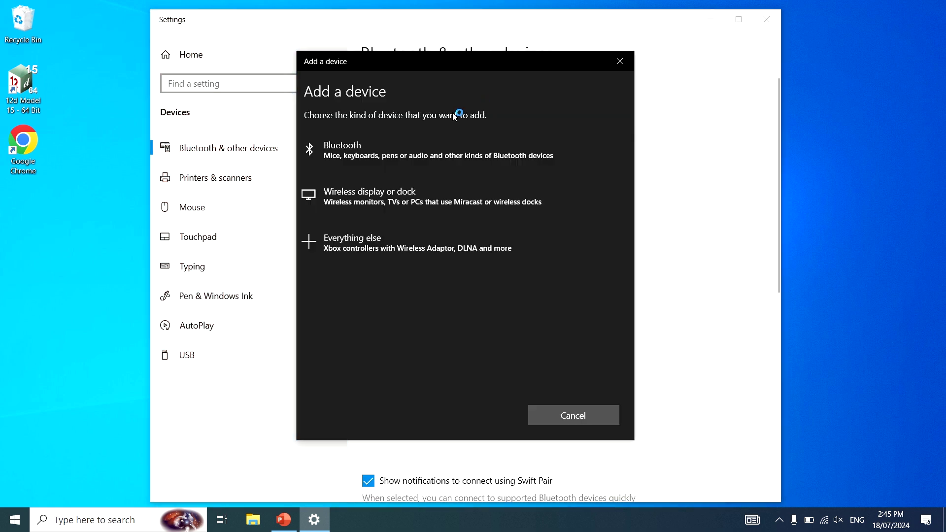
click(387, 143)
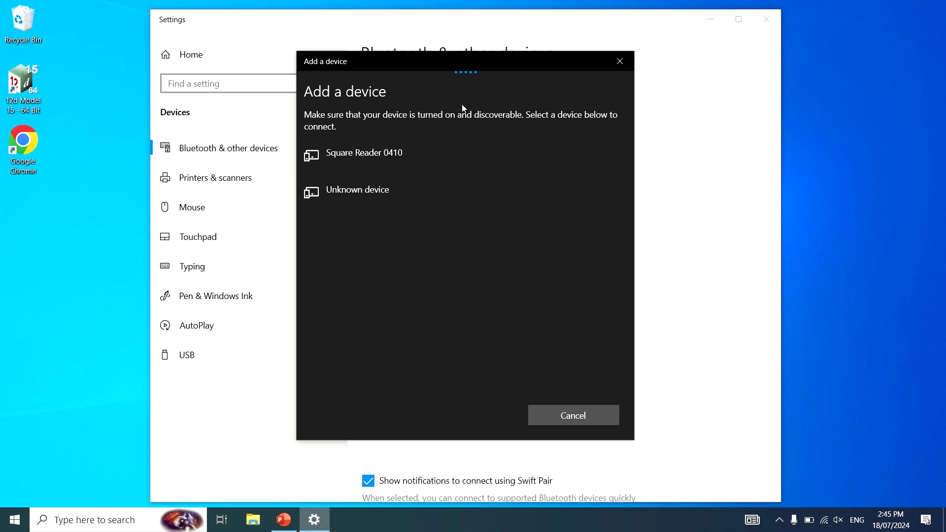
click(382, 226)
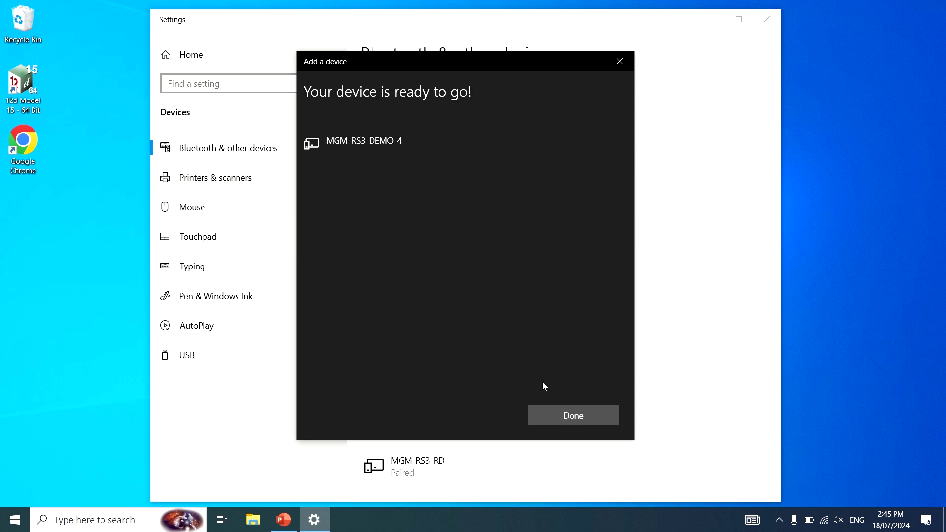
click(572, 423)
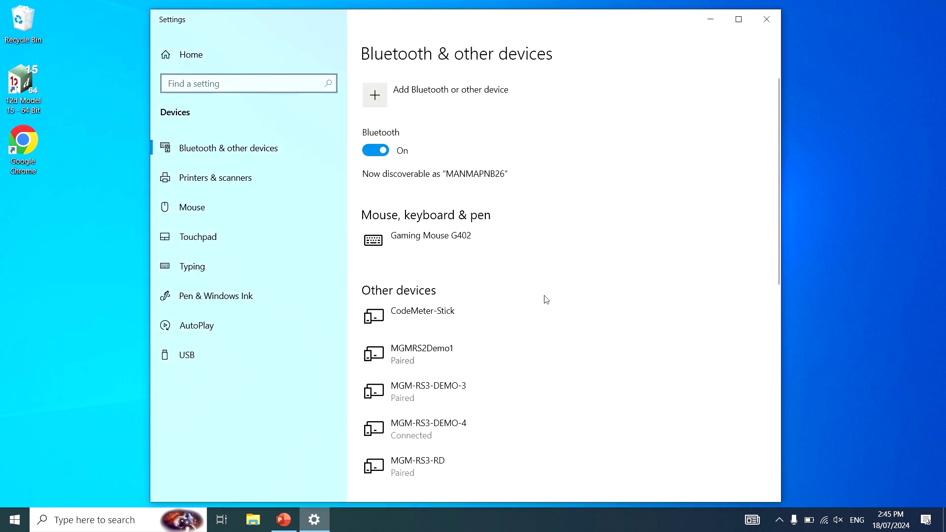
click(766, 19)
Step: Launch 12d Model 15, open the last opened project, and maximize both the program window and the Plan 1 view
double_click(42, 76)
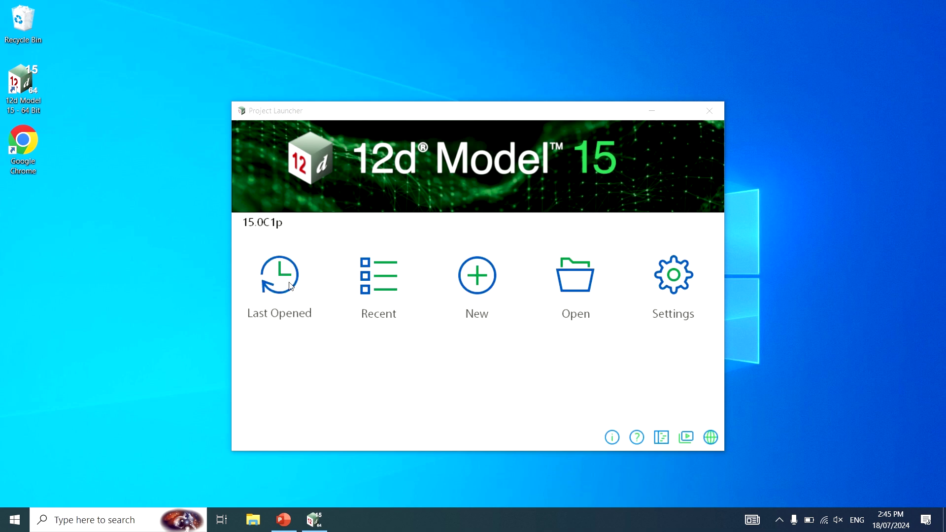
click(282, 287)
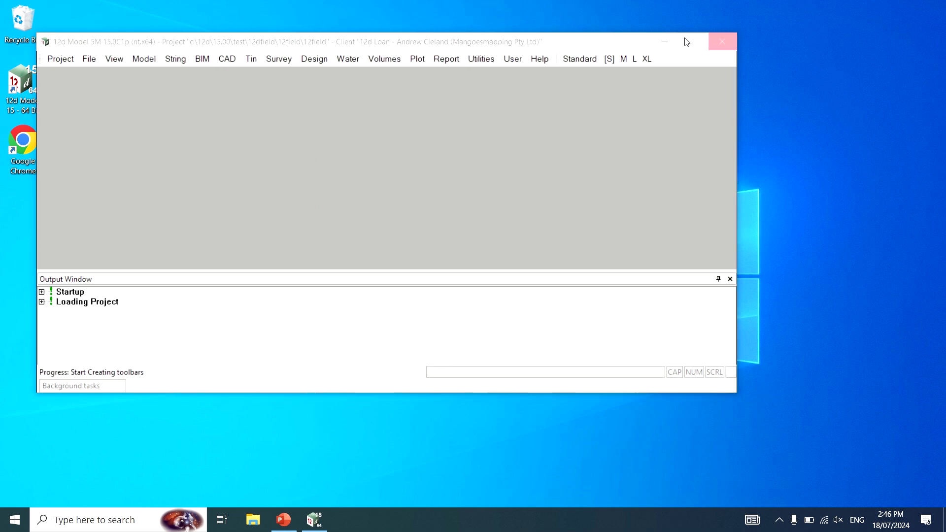
click(686, 42)
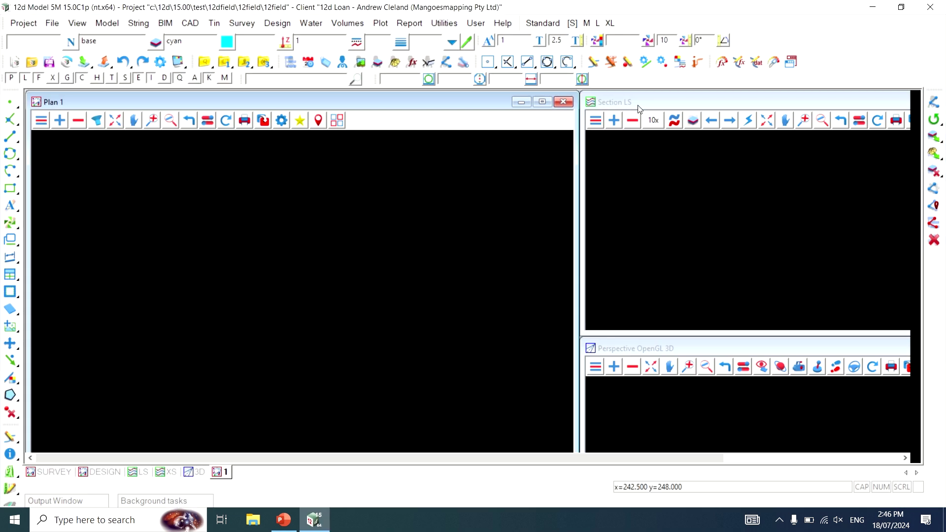
click(542, 103)
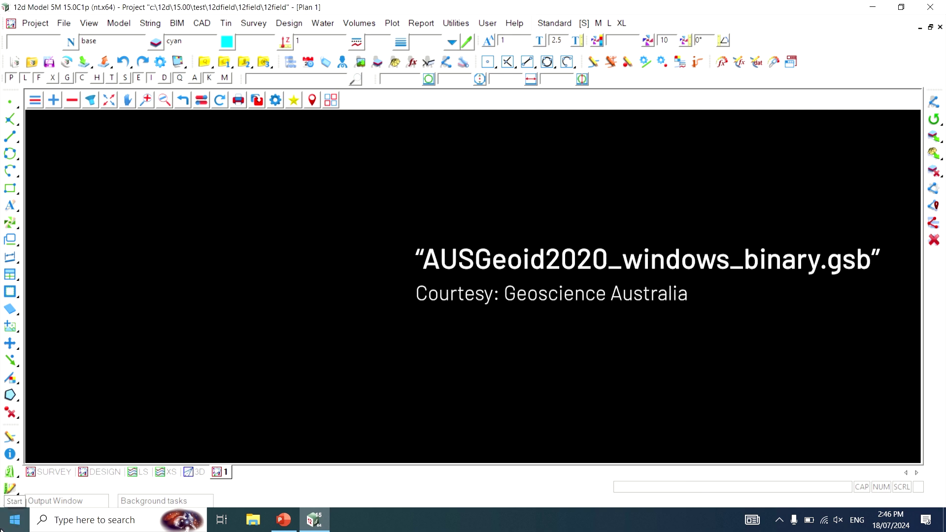
Step: Switch to Google Chrome and search the web for "ausgeoid2020 gsb"
click(15, 520)
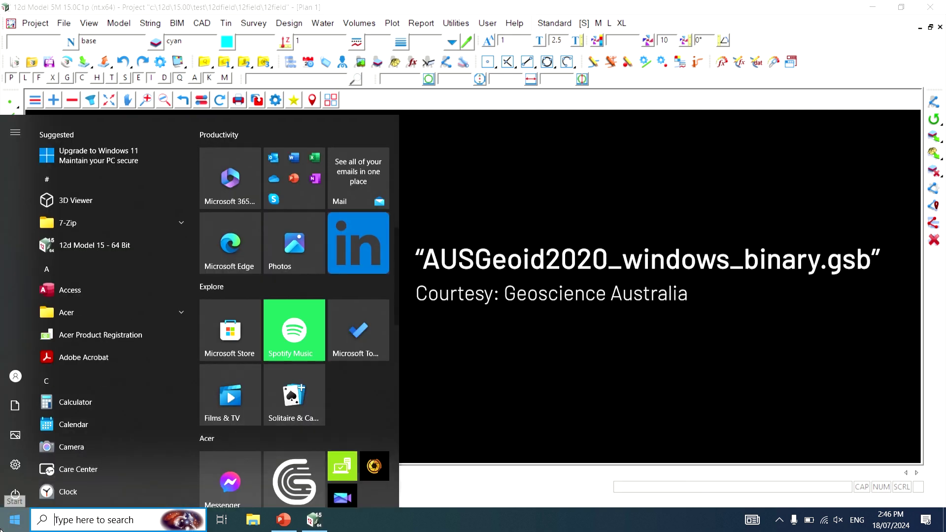
text(chrome)
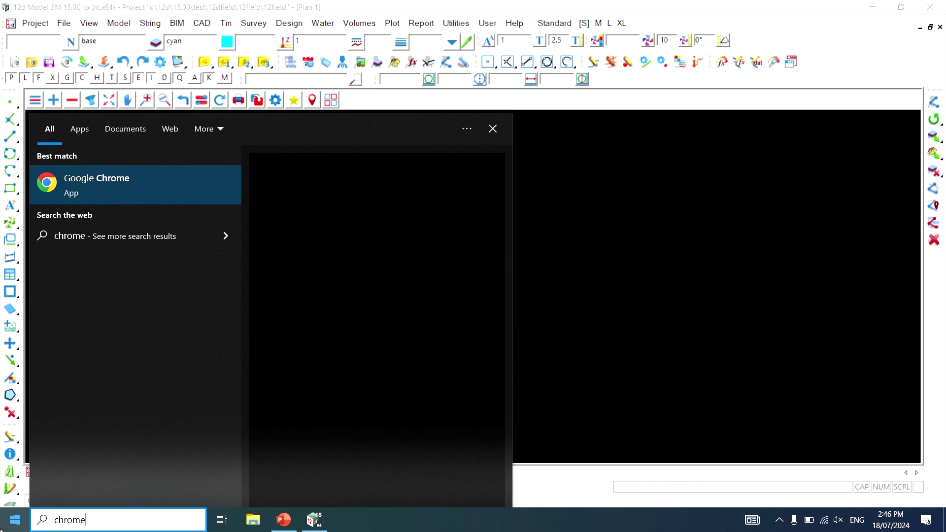
key(Escape)
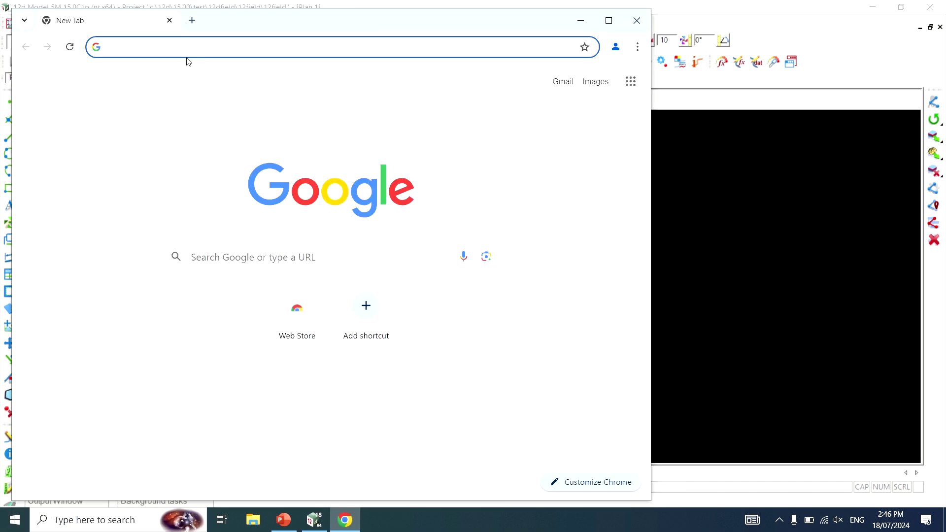
text(ausgoid)
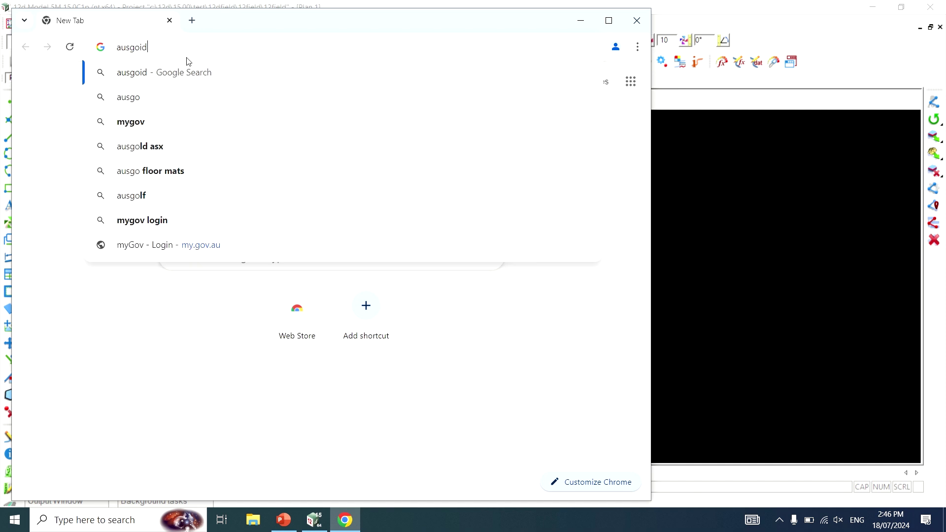
key(BackSpace)
key(BackSpace)
key(BackSpace)
text(eoid2020 gsb)
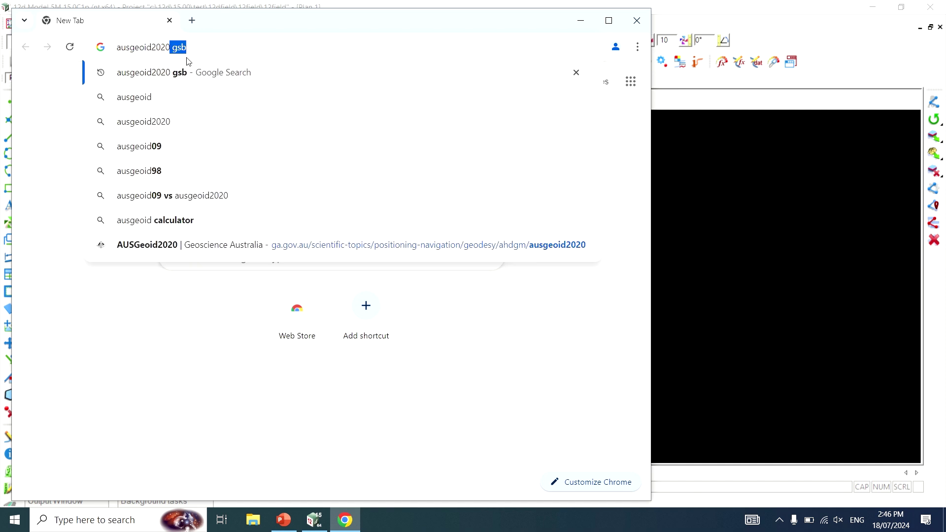
key(Return)
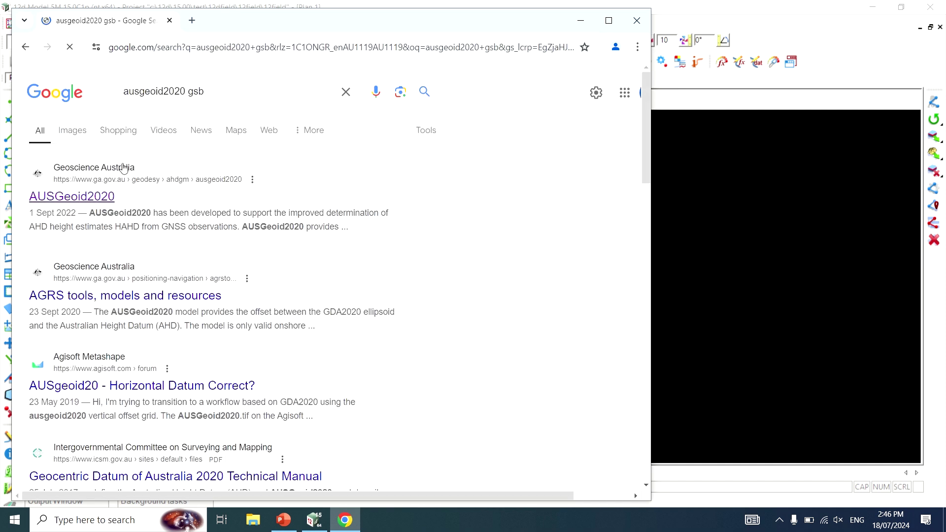
Step: Download the AUSGeoid2020_windows_binary(.gsb) file from Geoscience Australia's AUSGeoid2020 page and show the recent downloads
click(112, 195)
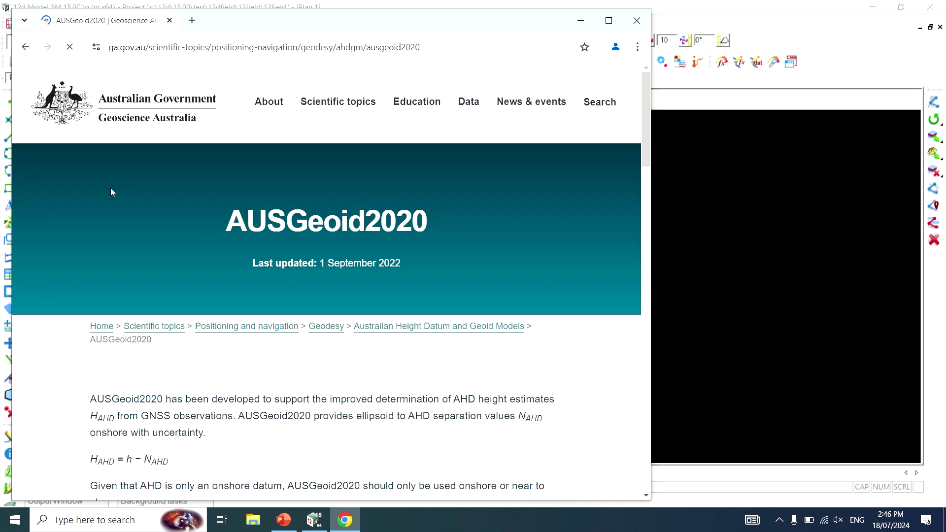
scroll(154, 266, down, 20)
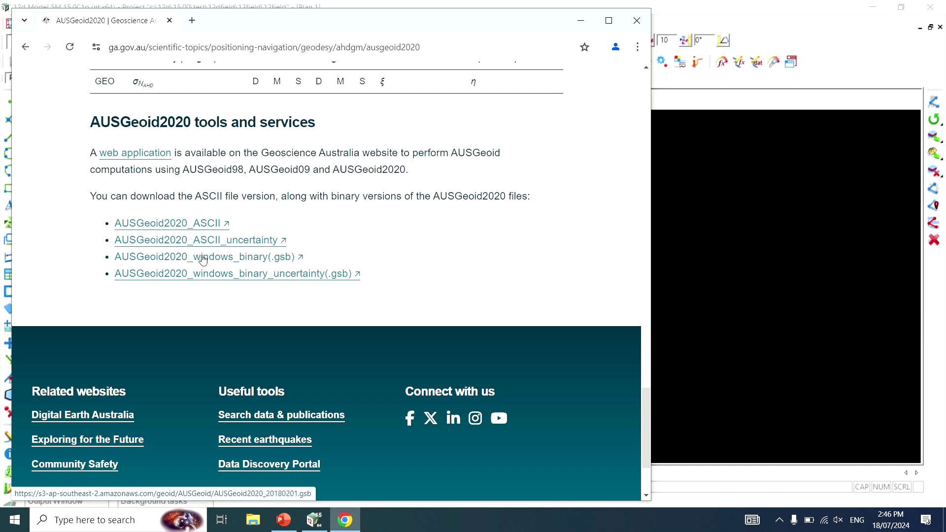
click(205, 260)
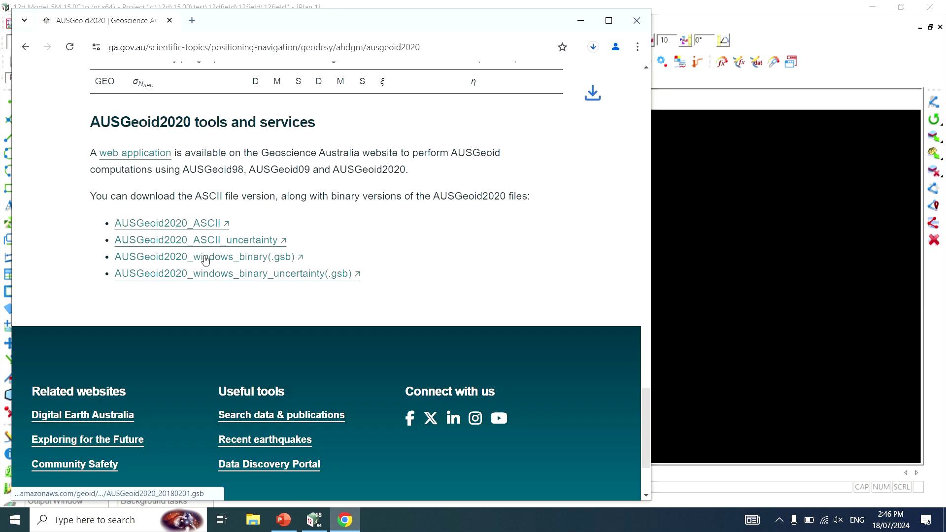
click(593, 47)
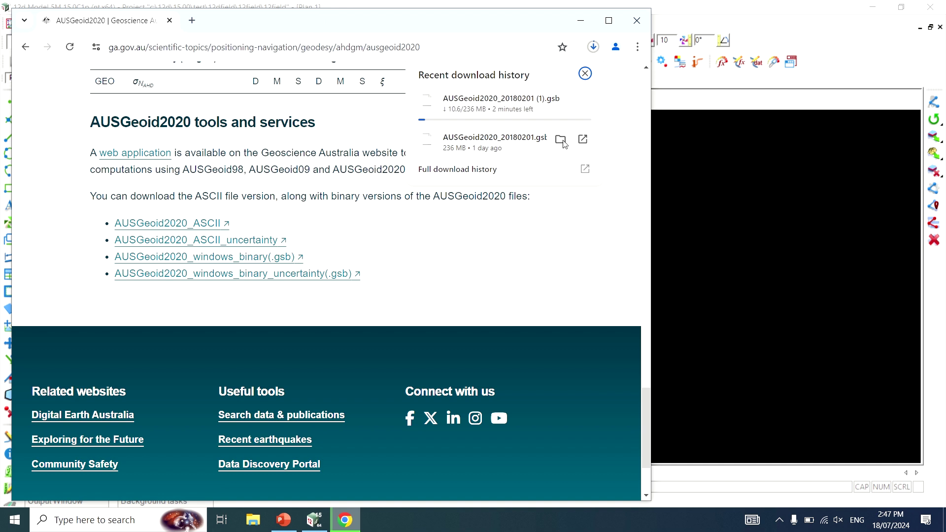
Step: Show the earlier AUSGeoid2020_20180201.gsb download in its folder and browse to C:\12d\15.00\user_lib to check the stored geoid files
click(561, 140)
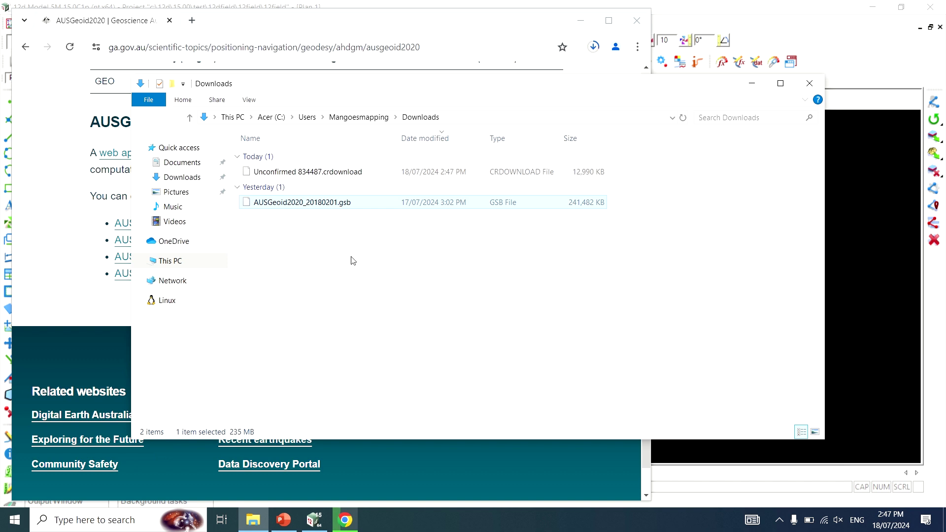
click(175, 266)
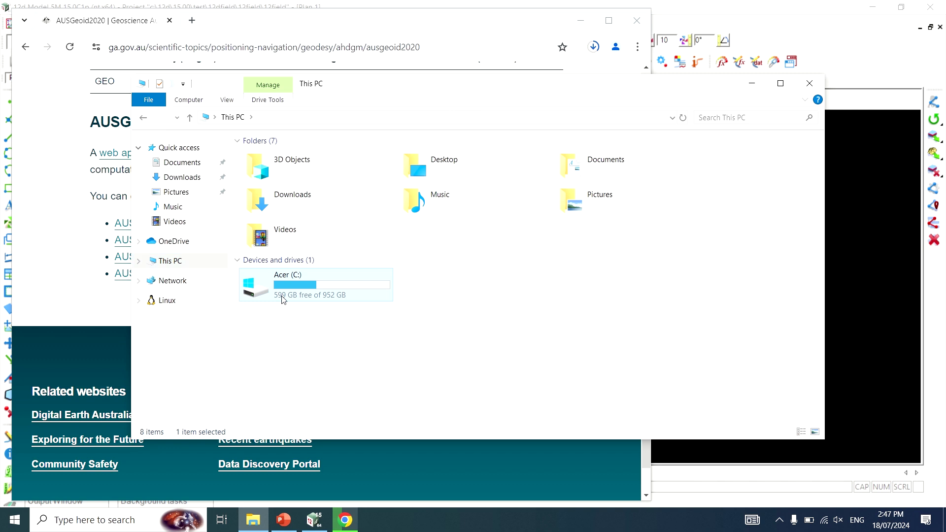
double_click(285, 295)
double_click(266, 159)
double_click(268, 161)
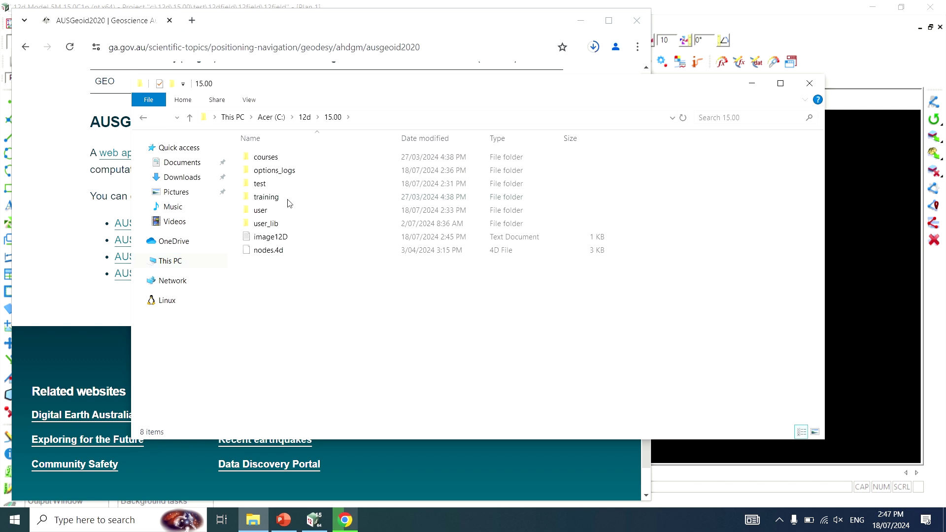
double_click(284, 223)
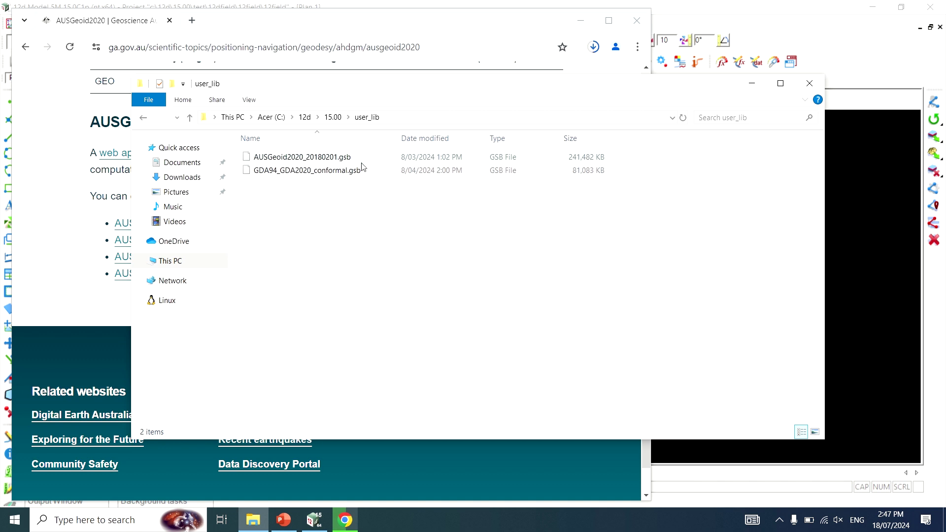
Step: Close the user_lib folder window and exit Chrome despite the running download to return to 12d Model
click(801, 91)
click(636, 20)
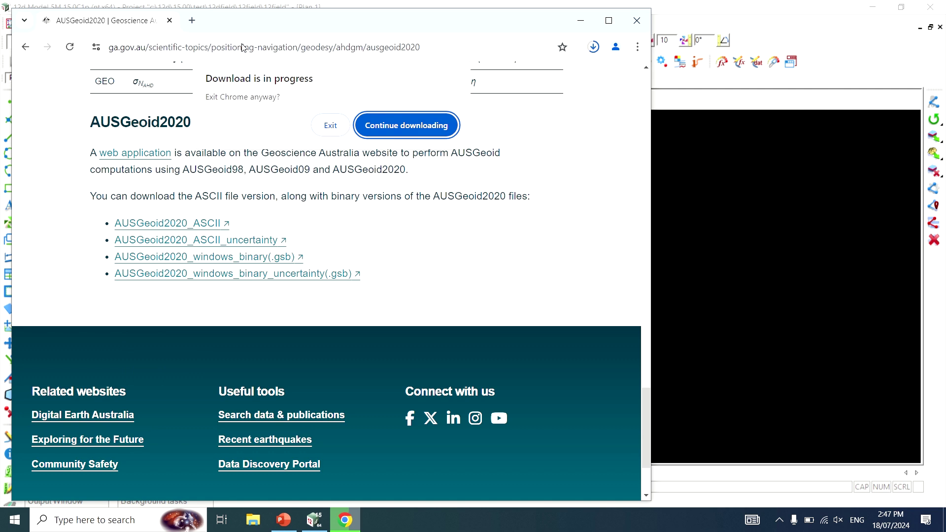
click(331, 126)
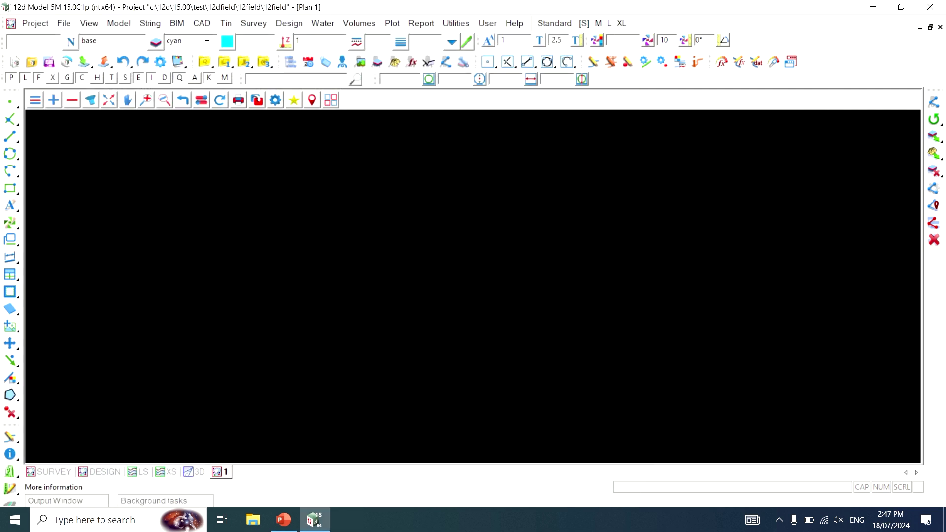
Step: Start a new N value setting named Ausgeoid2020 and set its type to GSB file
click(45, 24)
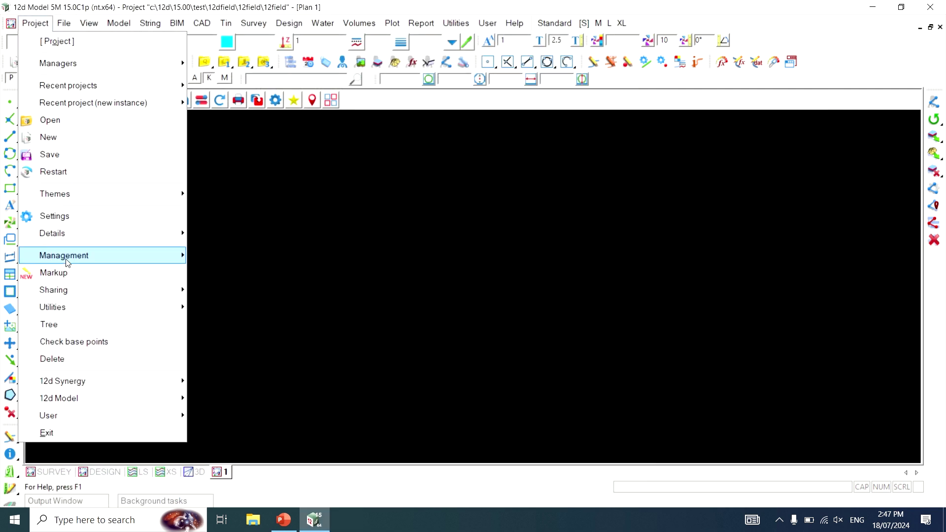
mouse_move(68, 260)
mouse_move(249, 154)
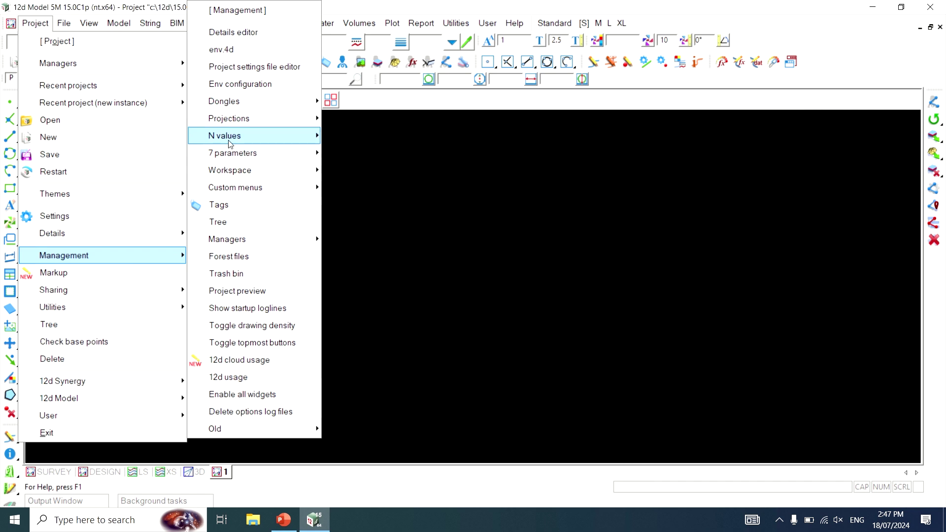
mouse_move(232, 138)
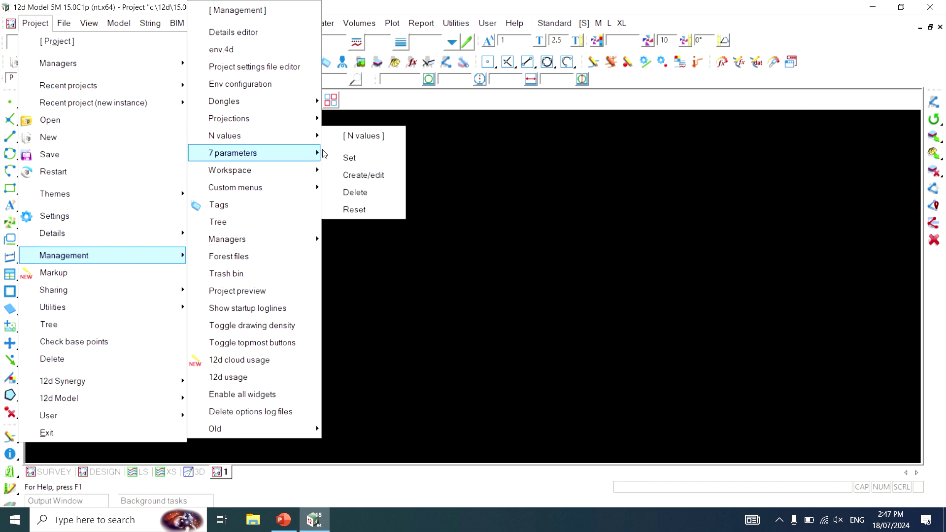
click(378, 175)
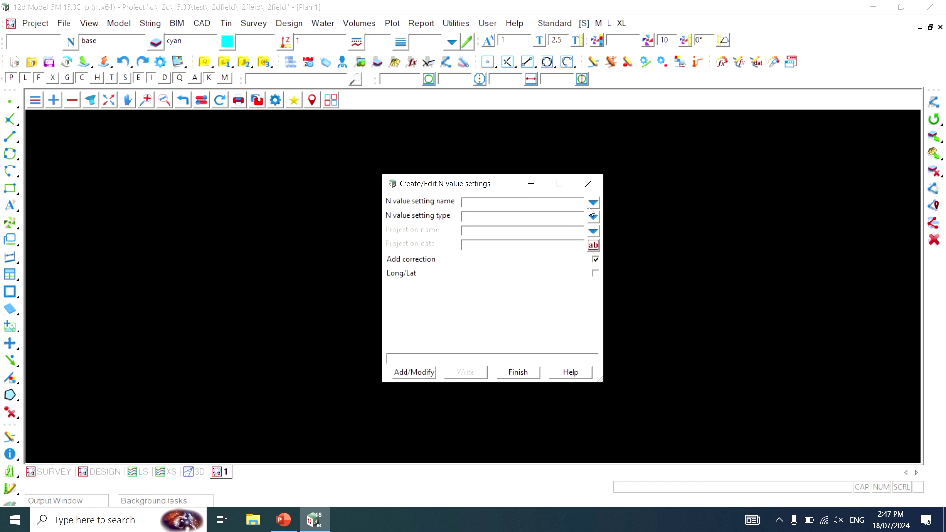
text(Ausgeoid2020)
key(Tab)
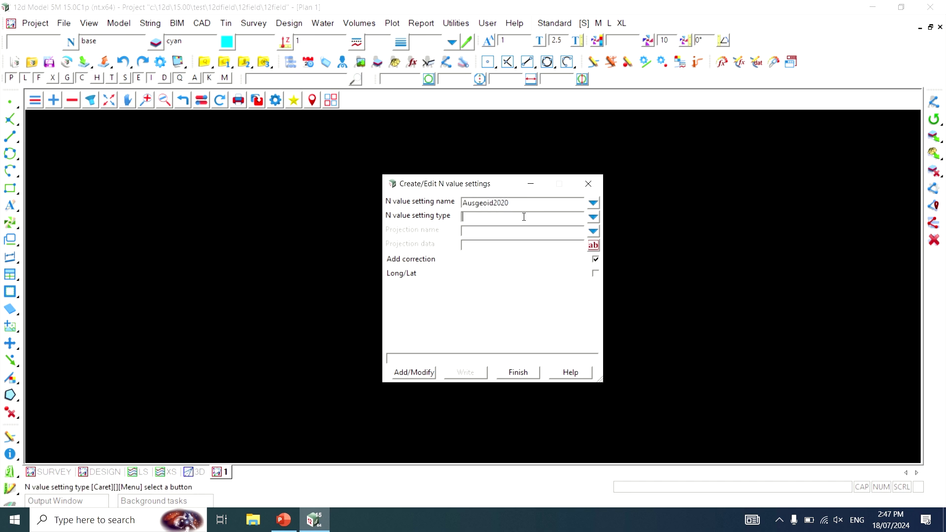
click(593, 217)
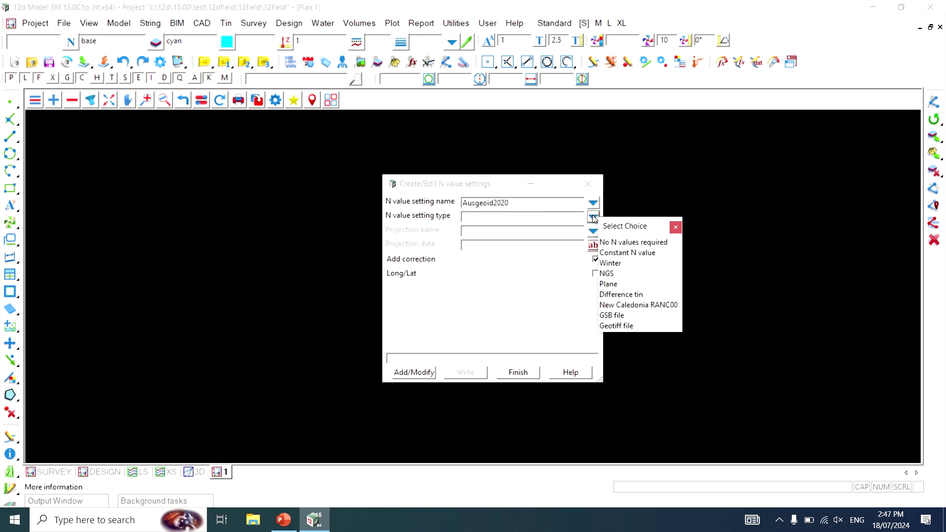
click(611, 315)
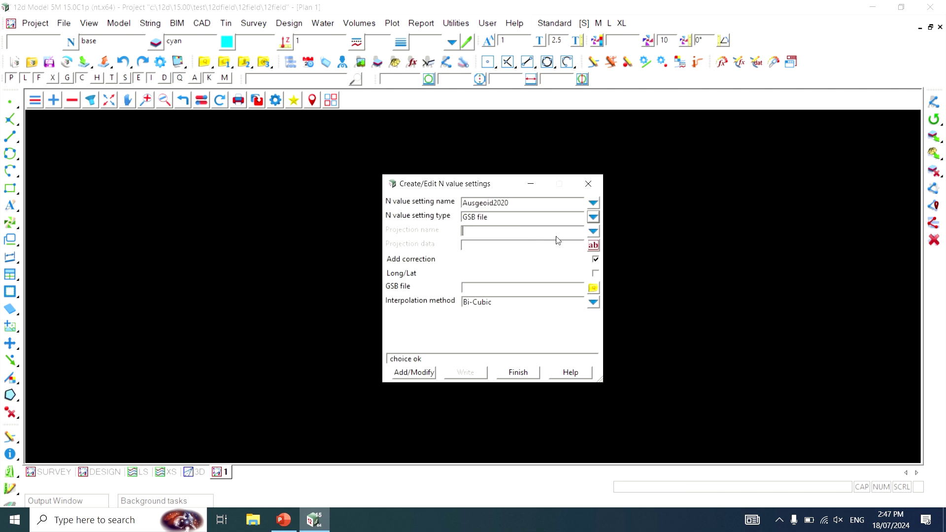
Step: Set the N value setting's projection to MGA2020 Zone 55 and enable Long/Lat
click(593, 231)
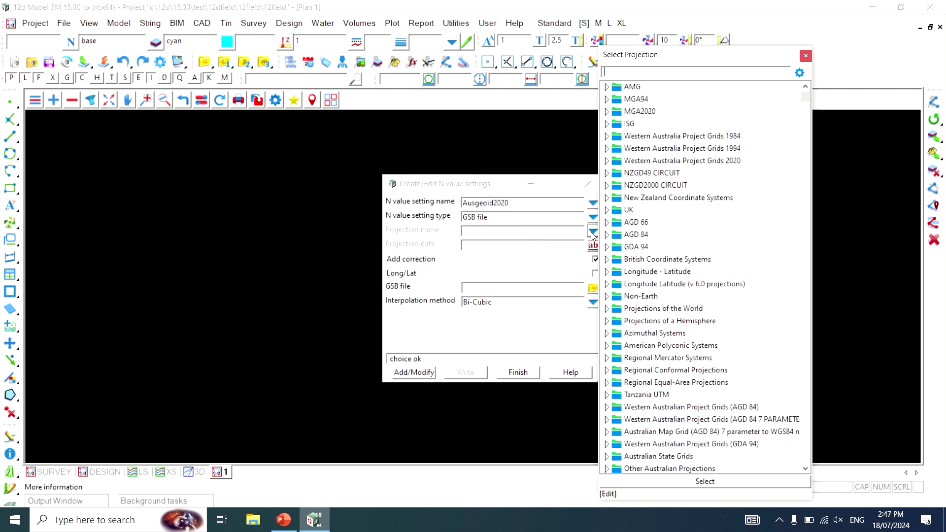
click(608, 111)
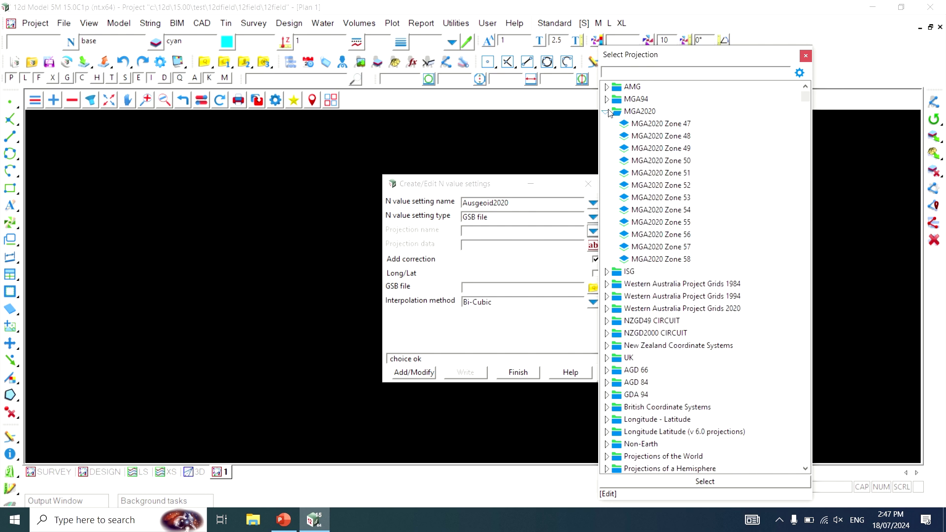
click(679, 223)
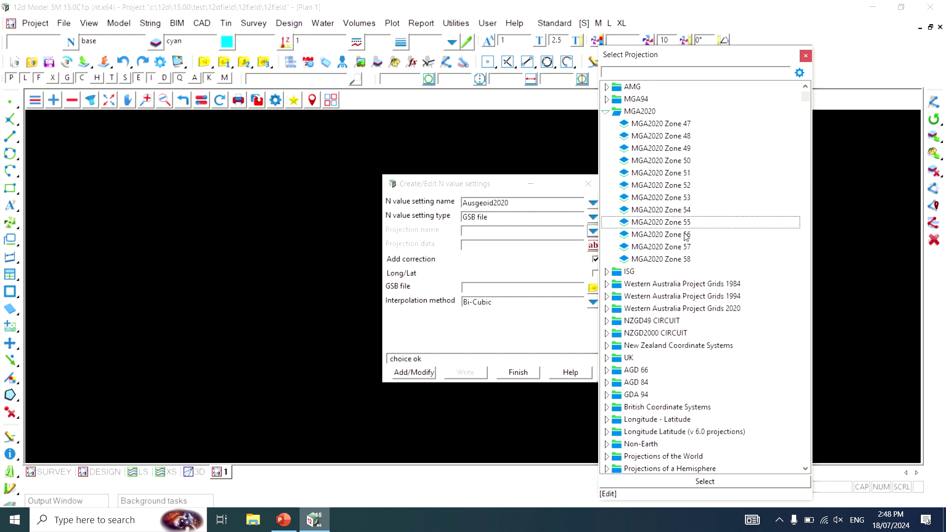
click(698, 483)
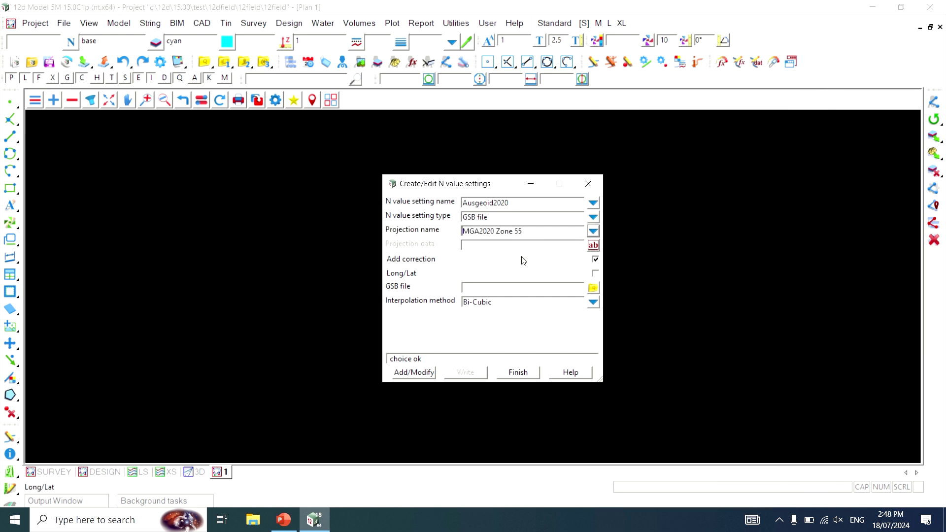
click(596, 276)
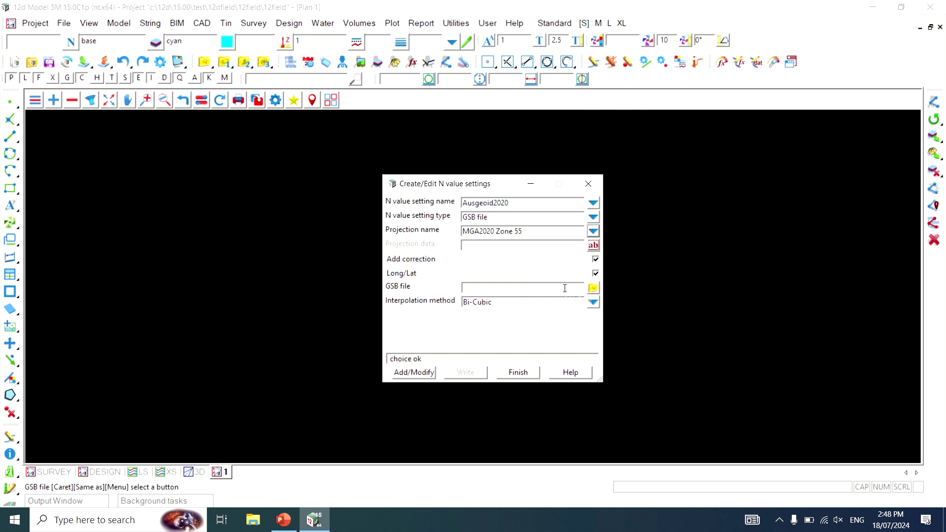
Step: Choose AUSGeoid2020_20180201.gsb from the User Lib as the N value setting's GSB file
click(593, 289)
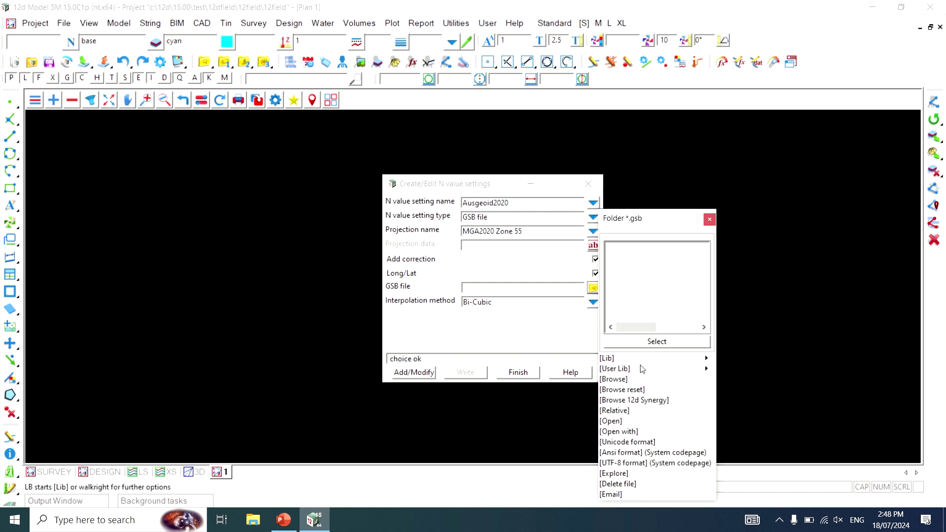
mouse_move(708, 370)
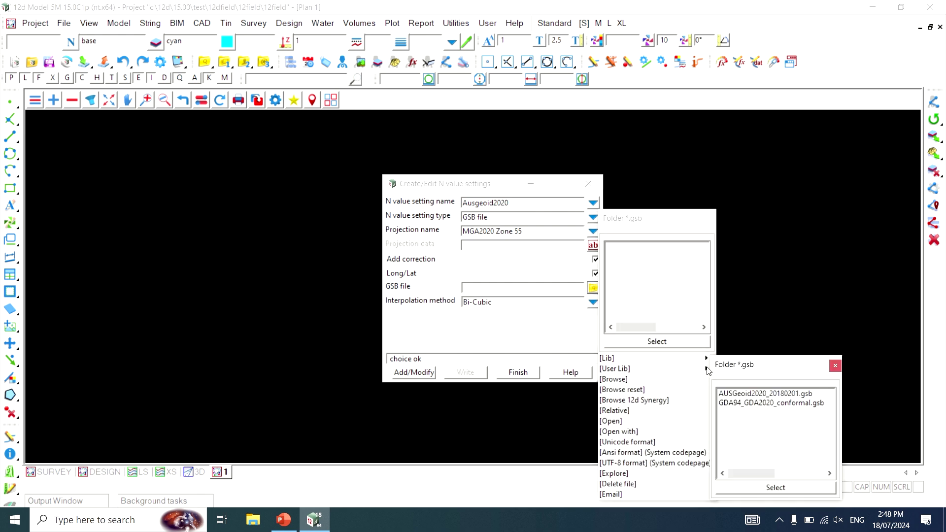
double_click(749, 395)
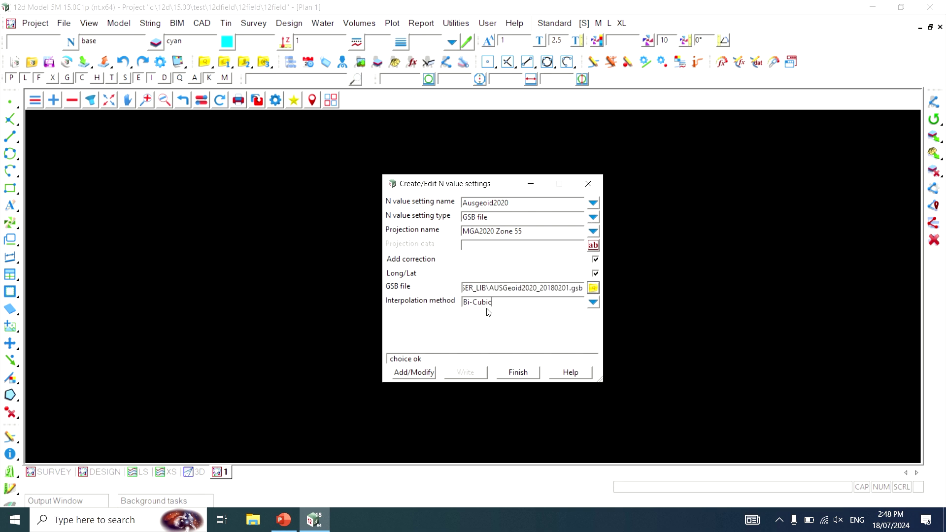
Step: Add the Ausgeoid2020 setting, write it to nvalues.4d in the found folder c:\12d\15.00\user, and finish the N value setup
click(432, 377)
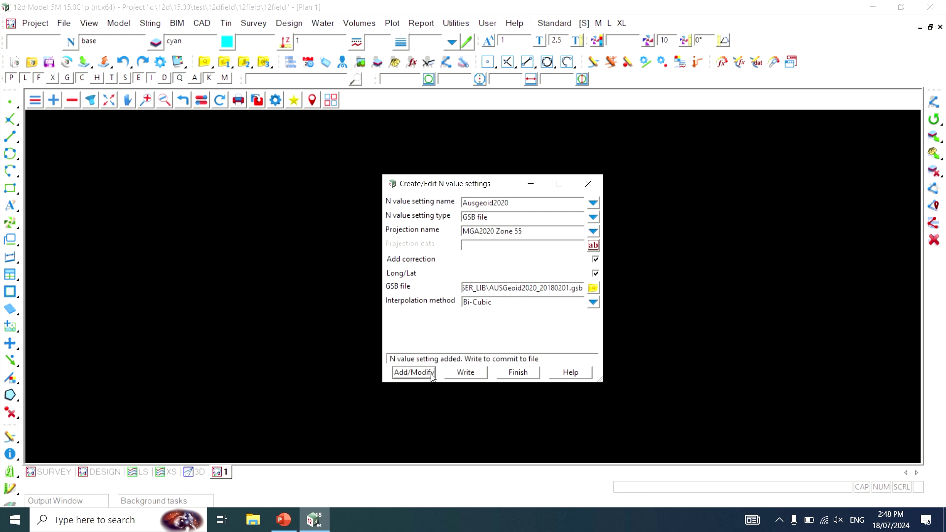
click(457, 378)
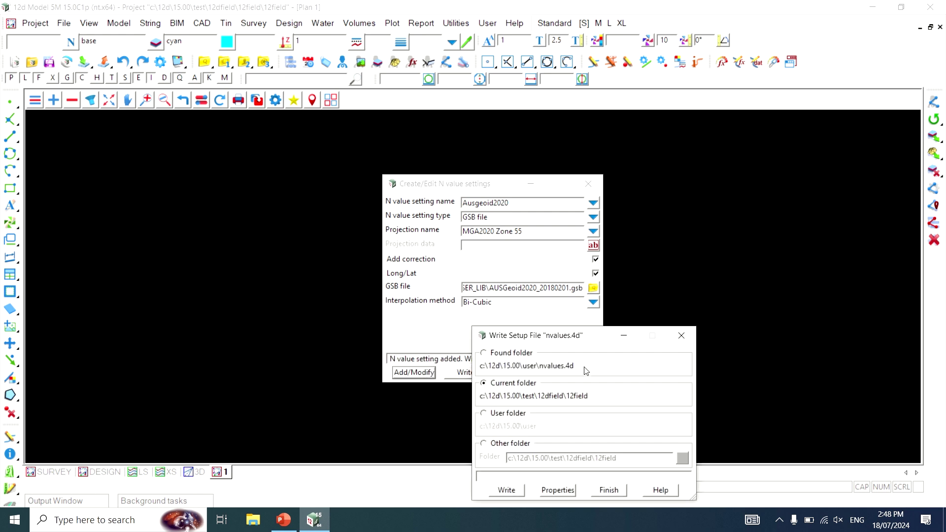
click(511, 353)
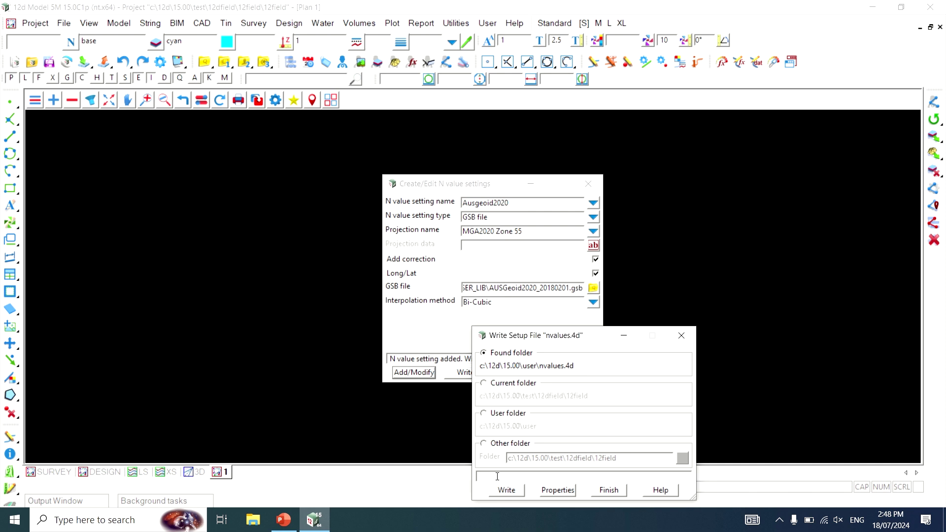
click(506, 490)
click(610, 492)
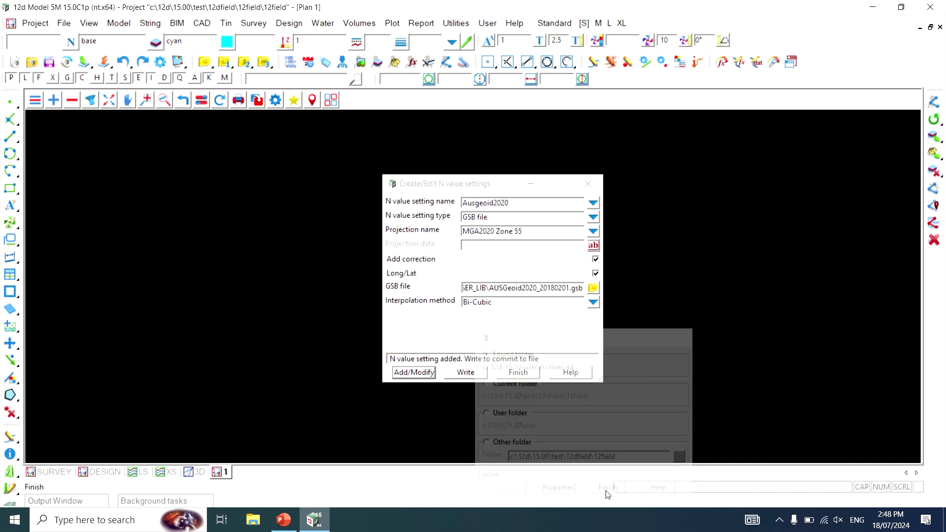
click(518, 376)
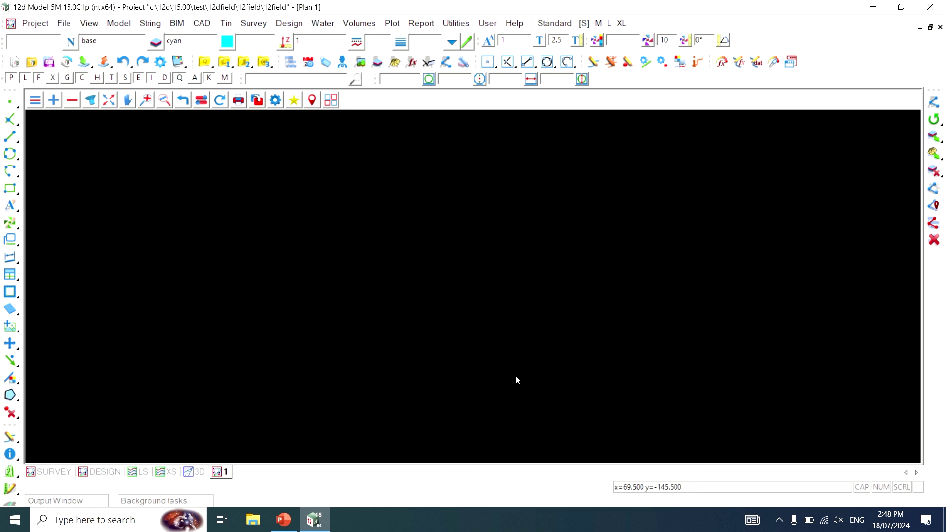
Step: Open the Projection File Editor for managing the project's projections
click(36, 23)
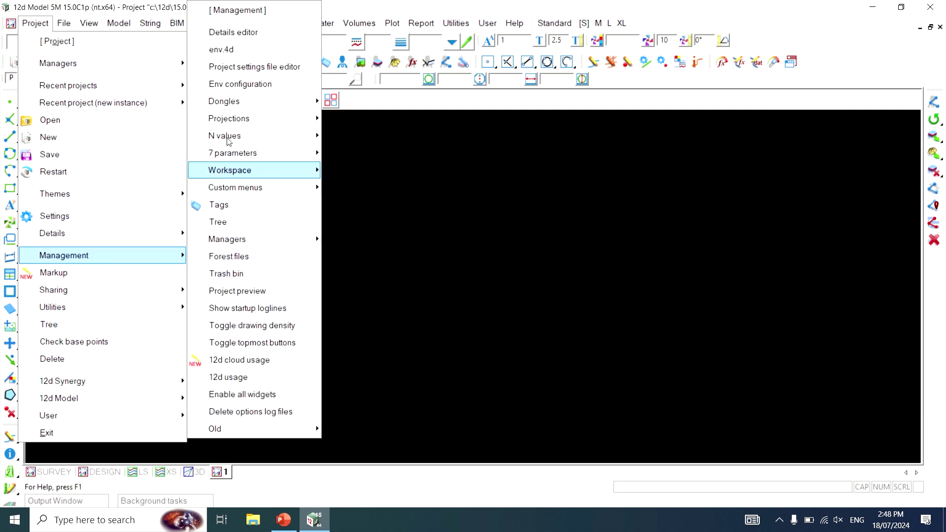
mouse_move(232, 123)
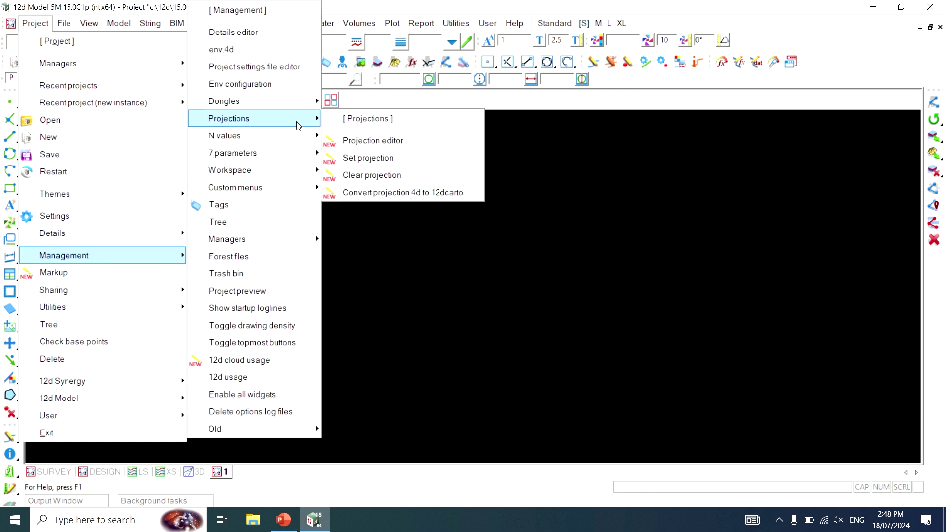
click(347, 140)
drag(425, 138, 340, 94)
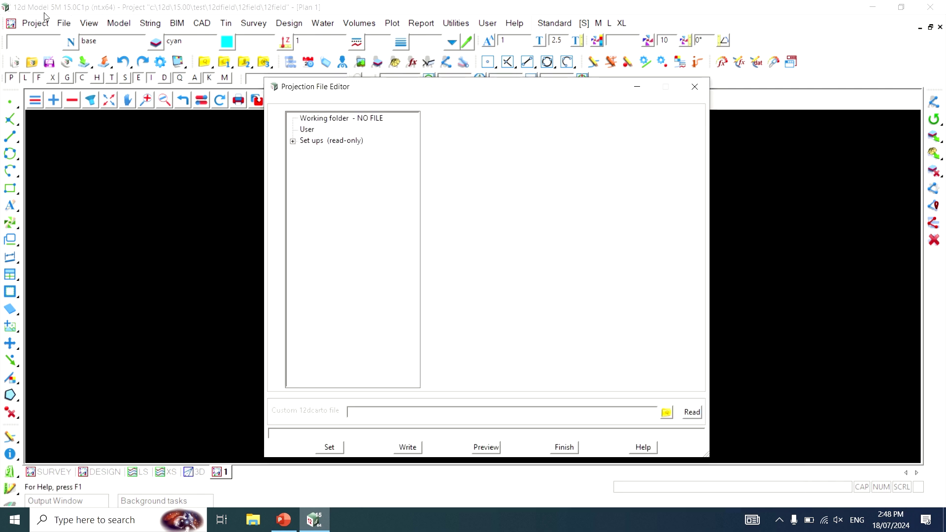
click(43, 21)
mouse_move(100, 262)
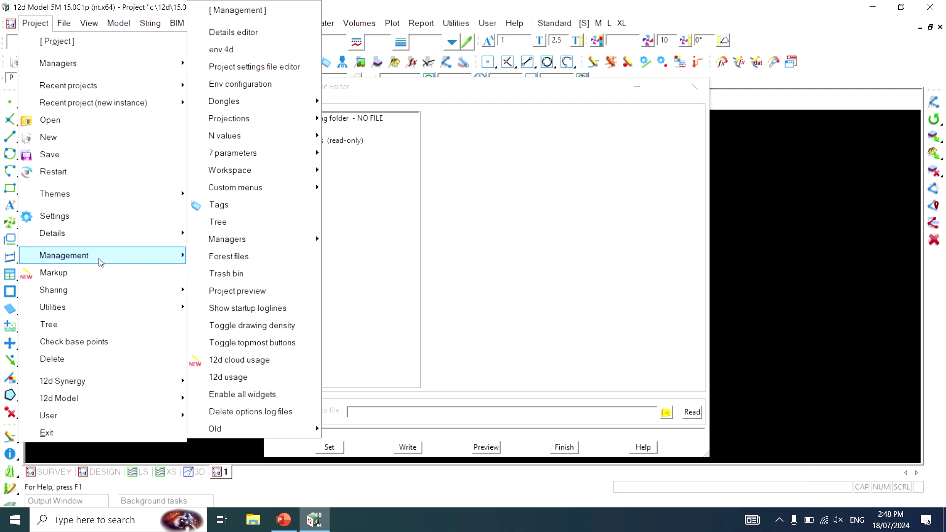
mouse_move(235, 124)
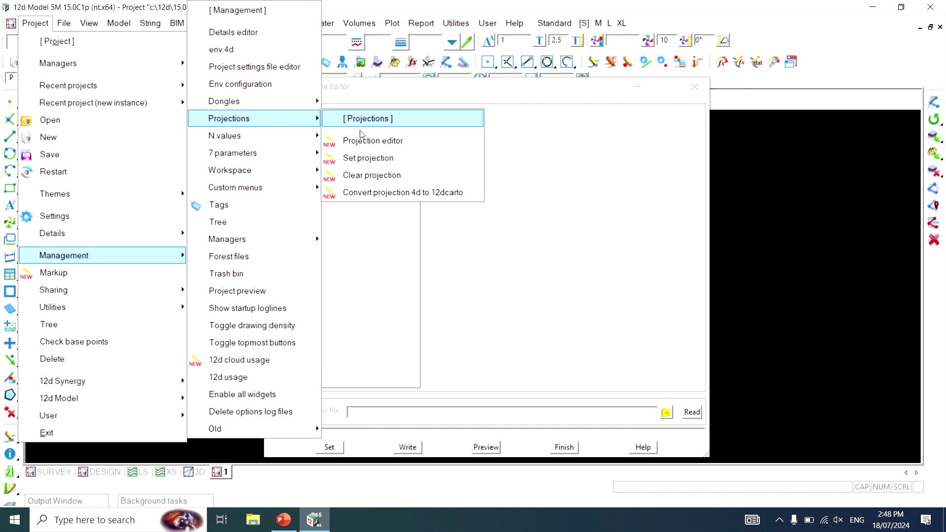
click(368, 140)
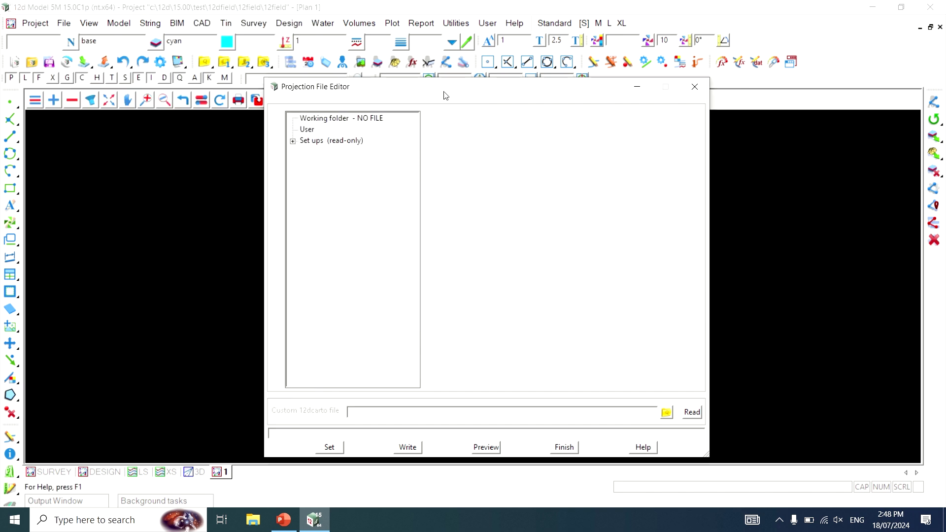
Step: Copy MGA2020 Zone 55 from the read-only set ups and paste it into the User projections
click(293, 142)
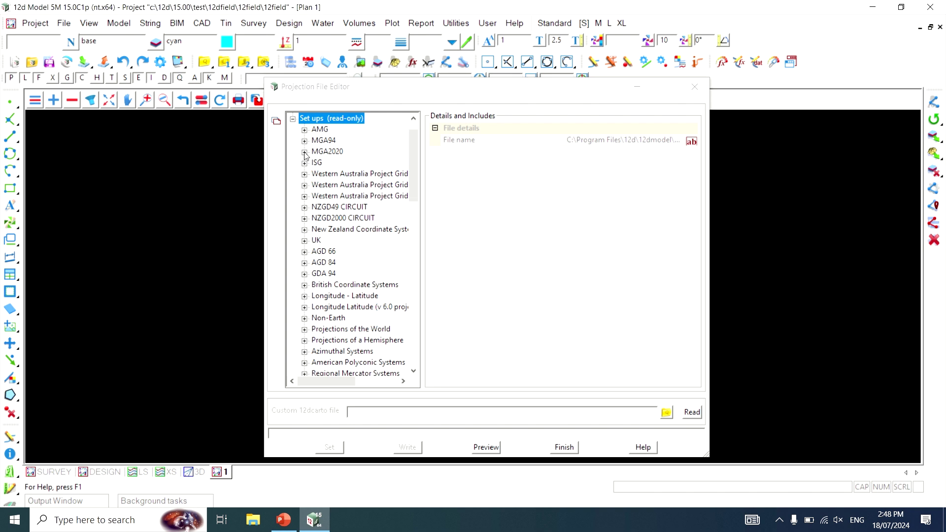
click(305, 152)
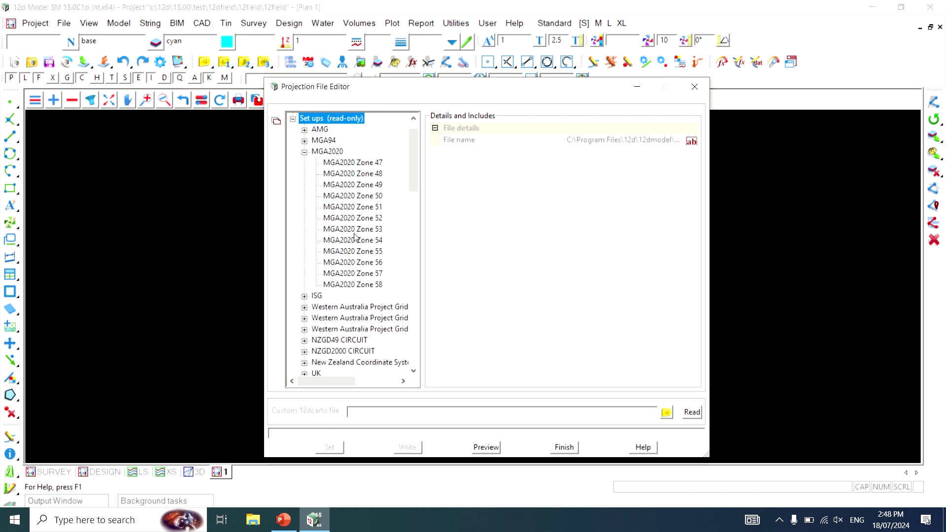
click(367, 253)
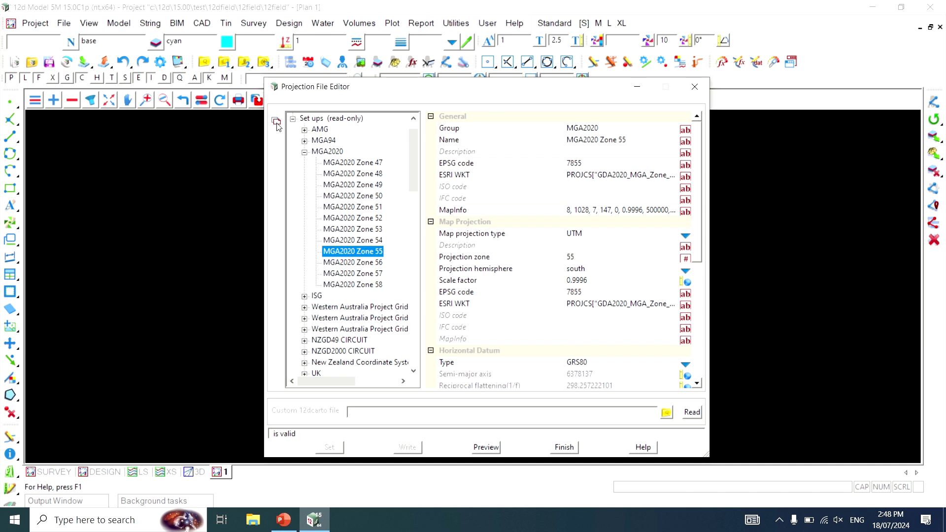
click(277, 123)
scroll(337, 209, up, 1)
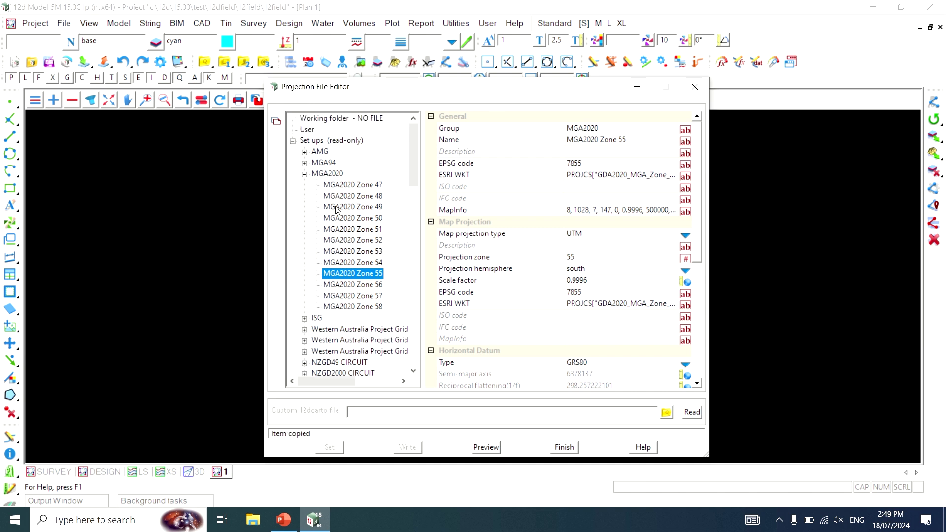
click(309, 131)
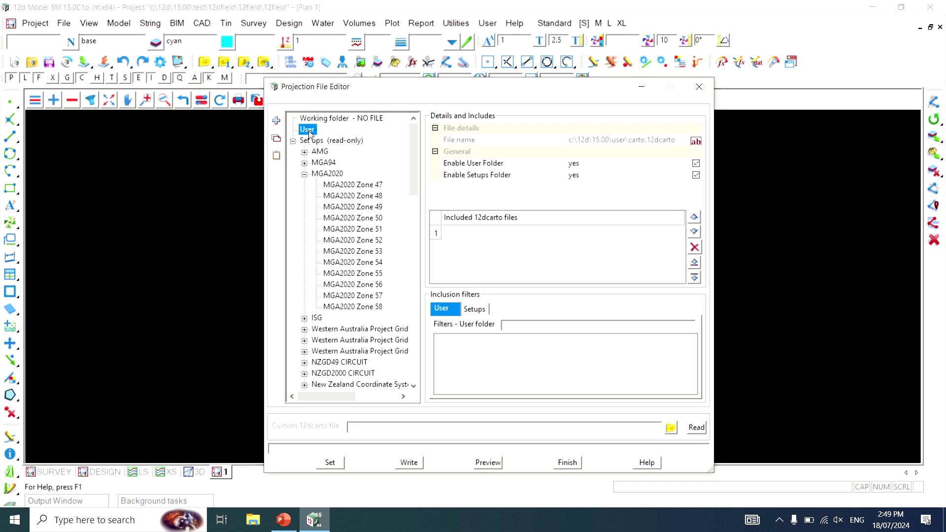
click(276, 157)
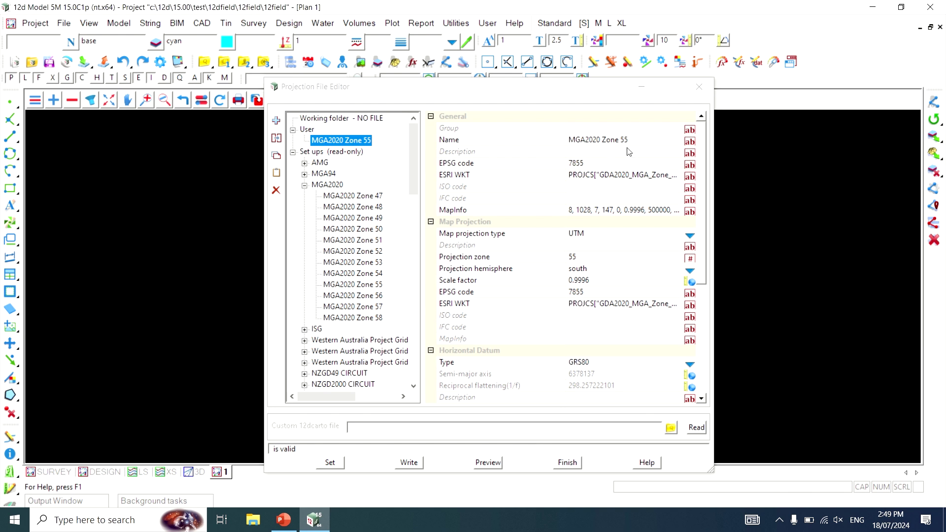
Step: Rename the copied User projection as MGA2020 Zone 55 edited
click(640, 140)
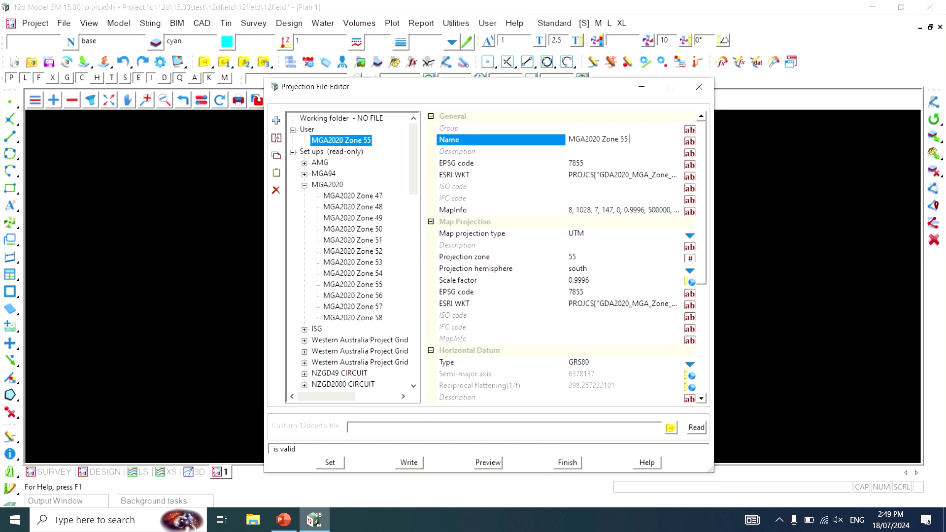
text(edited)
key(Return)
Step: Set the edited projection's vertical datum N value interpolation method to Ausgeoid2020
scroll(607, 238, down, 5)
scroll(607, 238, down, 1)
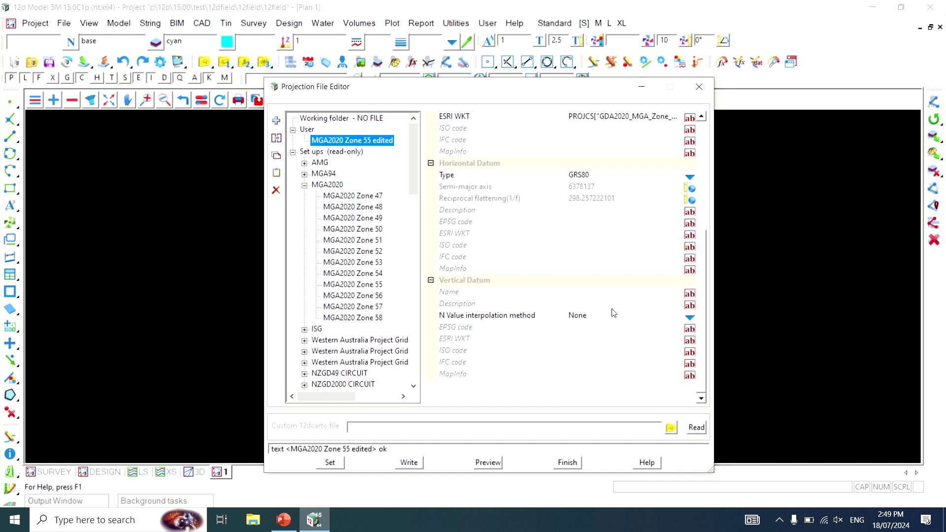
click(608, 315)
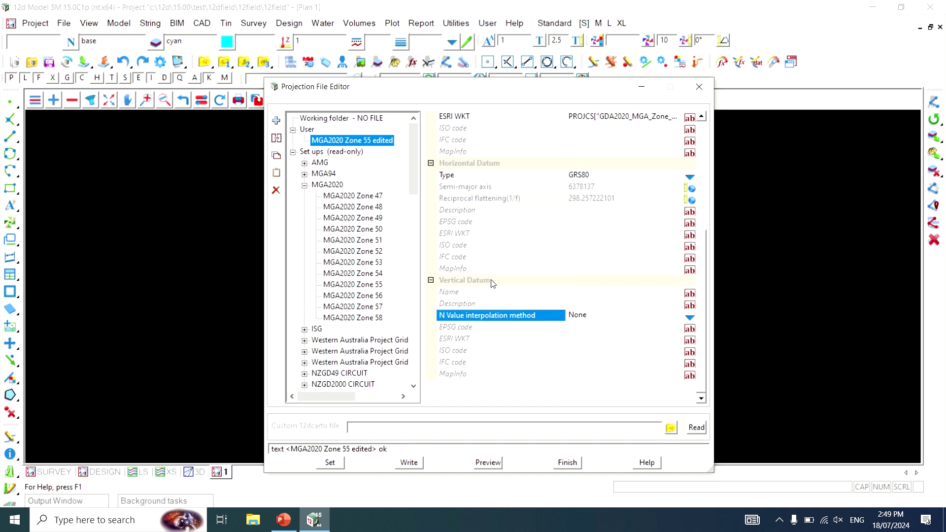
click(689, 318)
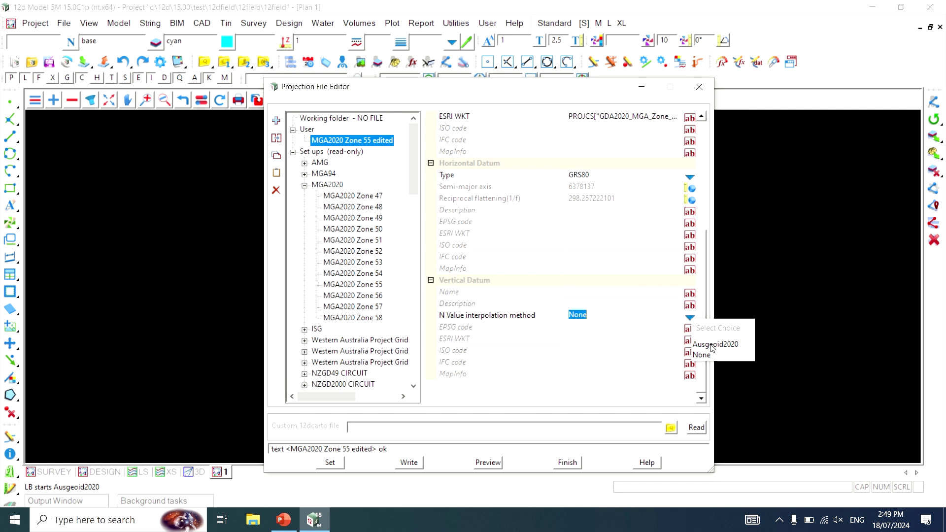
click(711, 345)
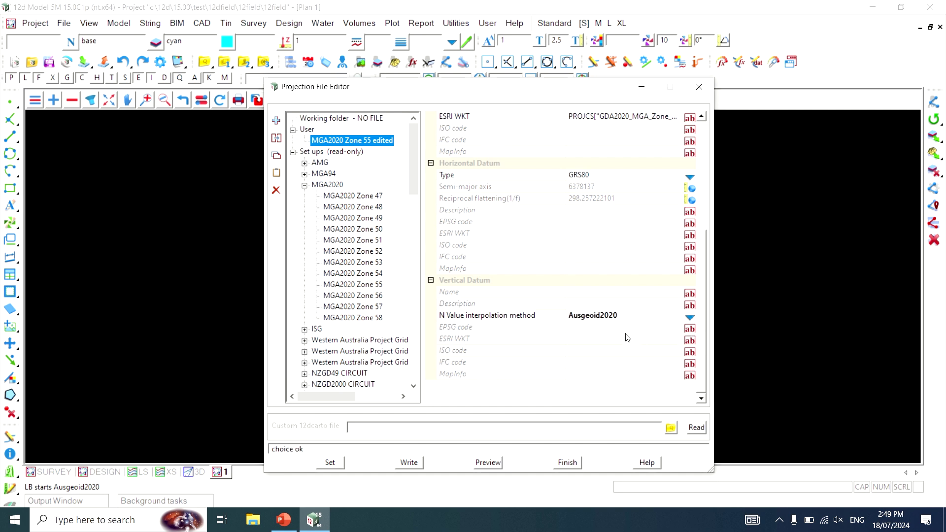
Step: Set the edited projection, write it to the user carto.12dcarto file, and finish the projection editing
click(344, 463)
click(400, 464)
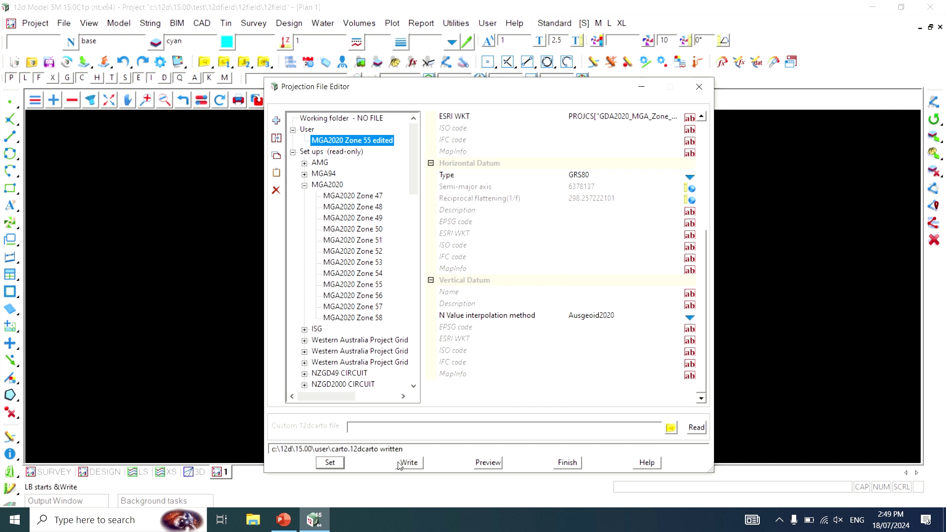
click(571, 464)
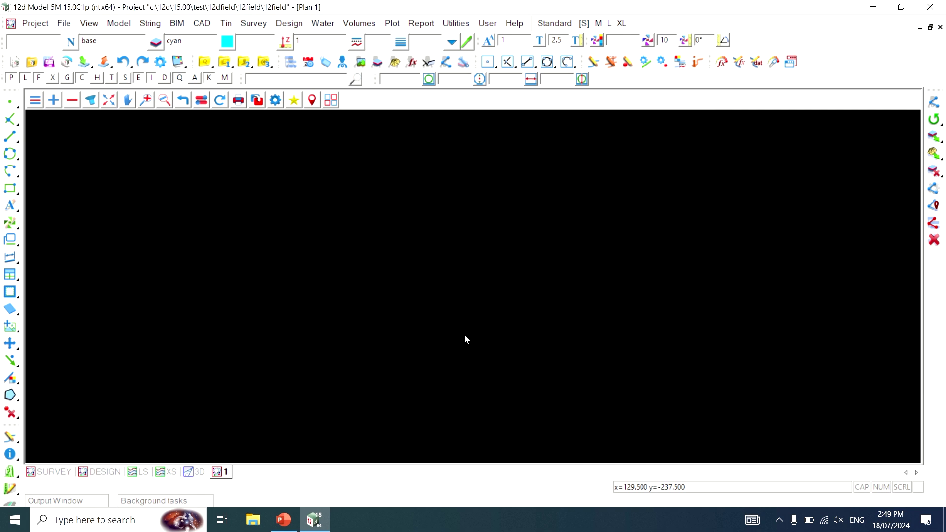
Step: Start 12d Field and go from its last configuration to the instrument selection
click(254, 23)
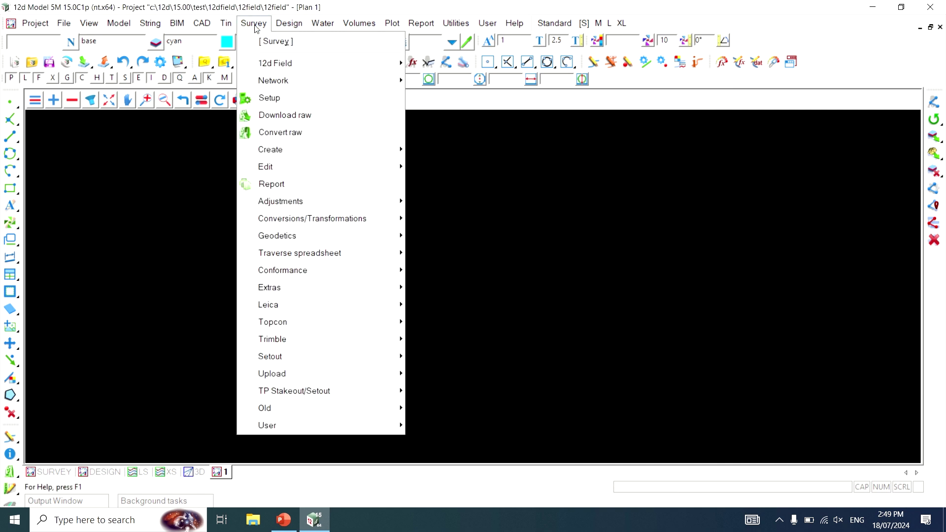
mouse_move(270, 65)
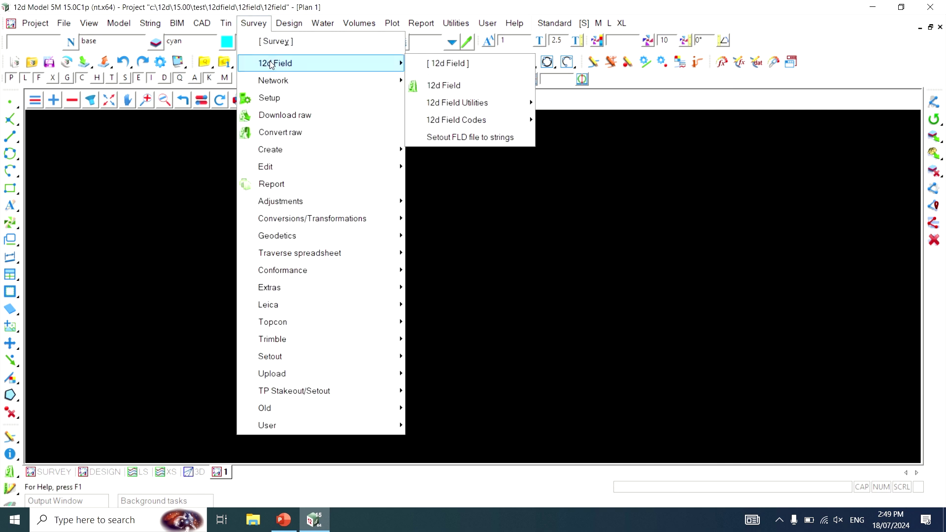
click(449, 82)
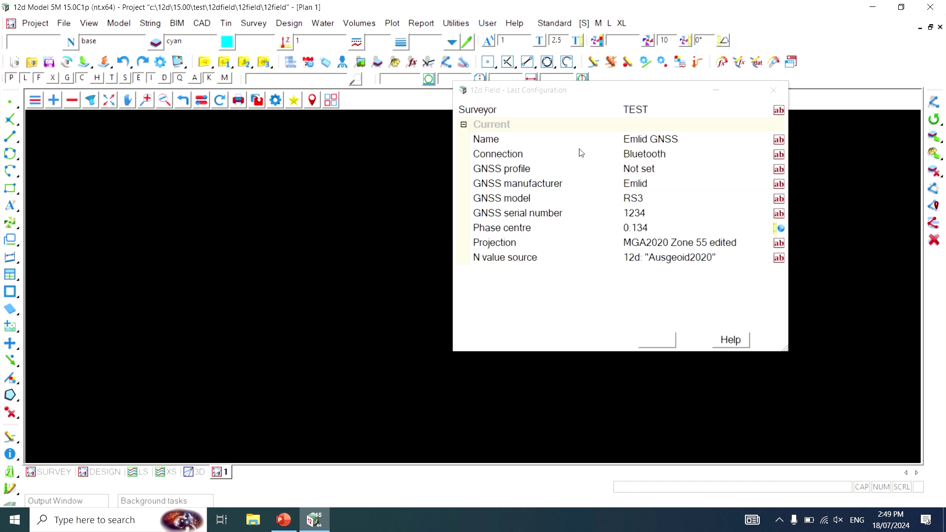
click(431, 353)
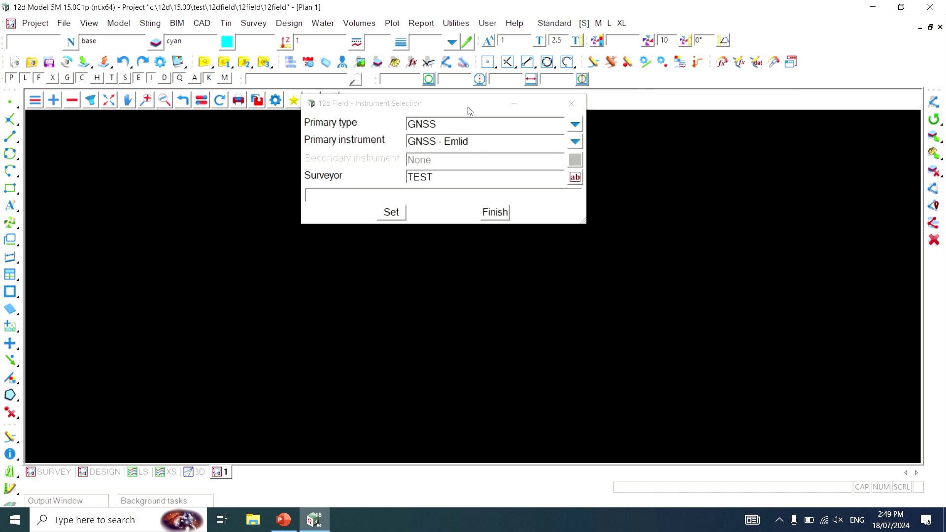
Step: Choose GNSS - Emlid as the primary instrument of type GNSS and set the selection
click(456, 122)
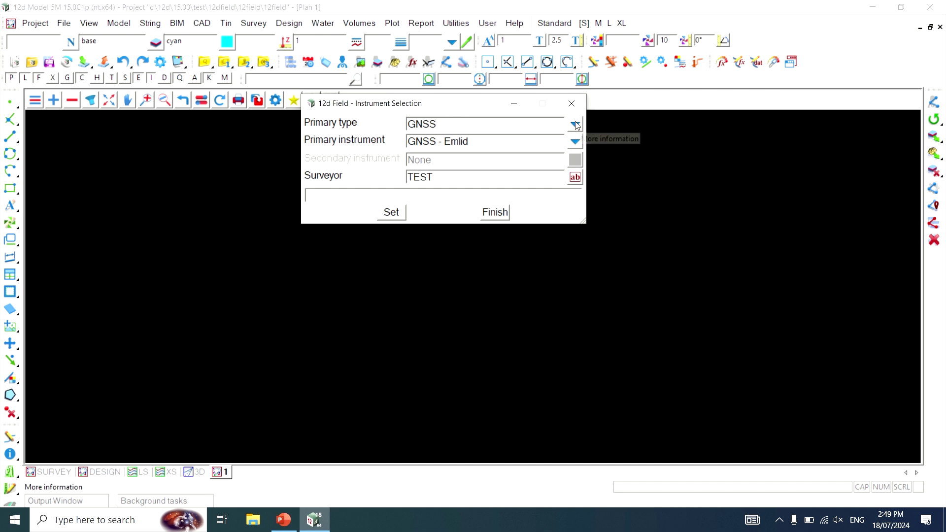
click(514, 146)
click(575, 141)
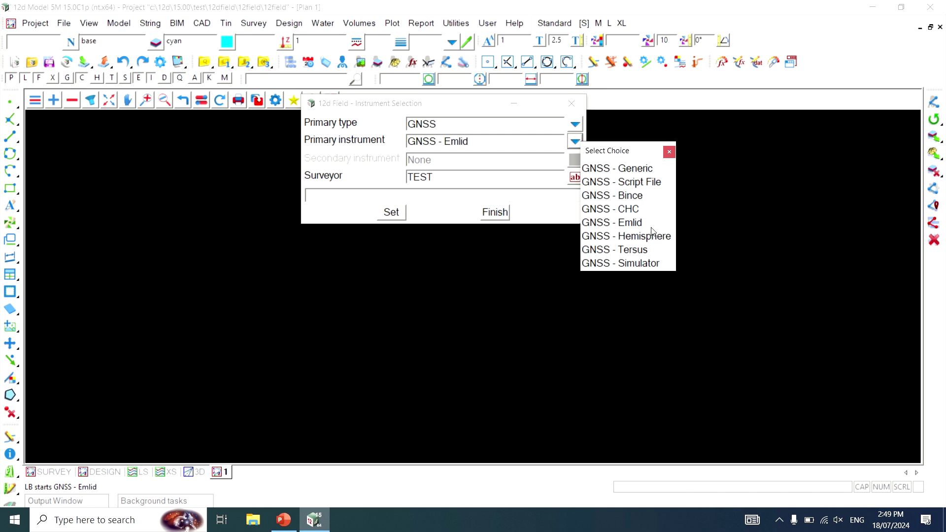
click(636, 224)
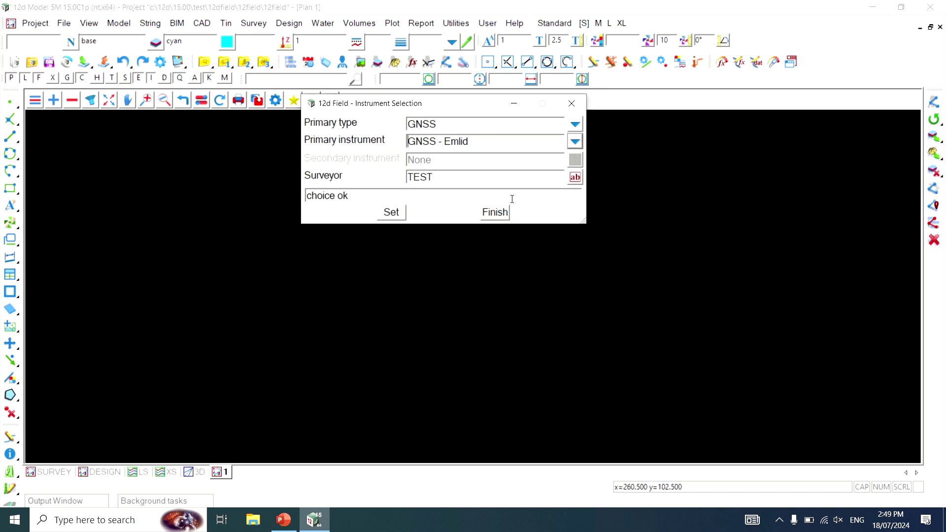
click(402, 213)
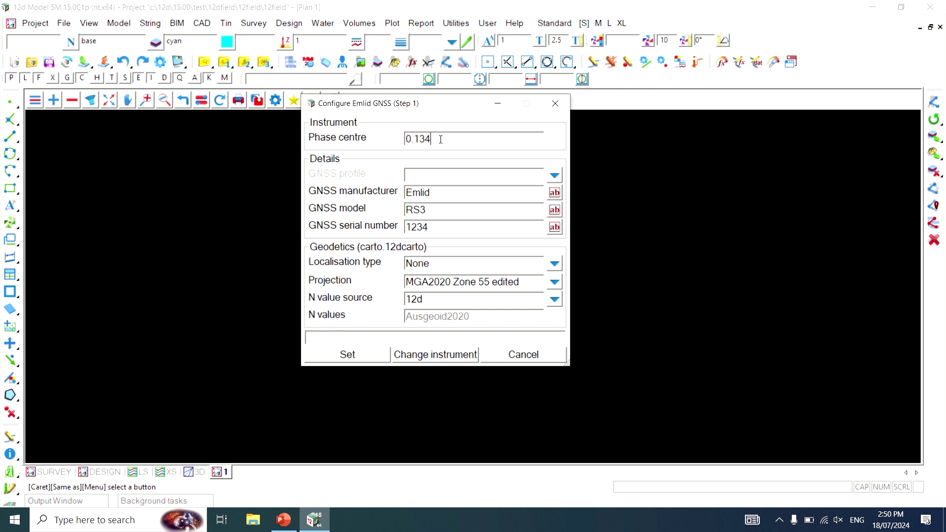
Step: Choose the MGA2020 Zone 55 edited projection, keep 12d as the N value source, and accept the Emlid GNSS details
click(444, 191)
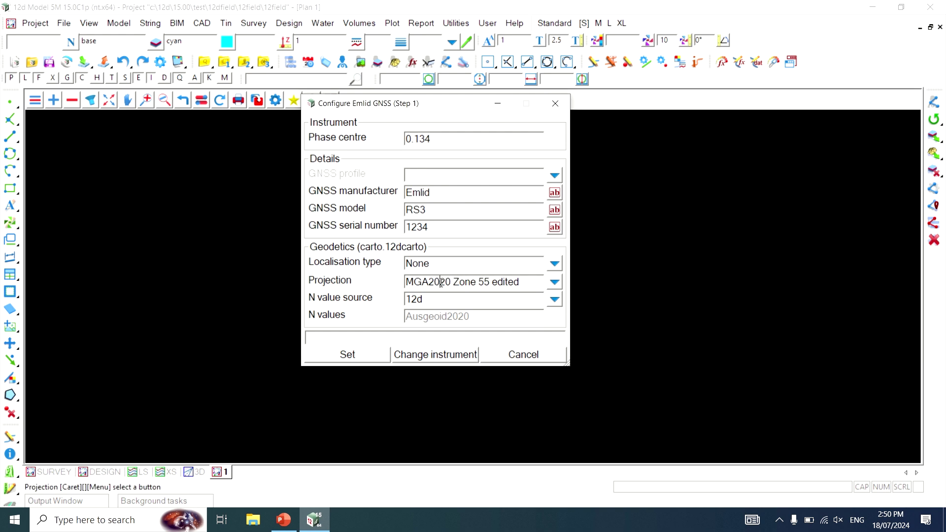
click(555, 282)
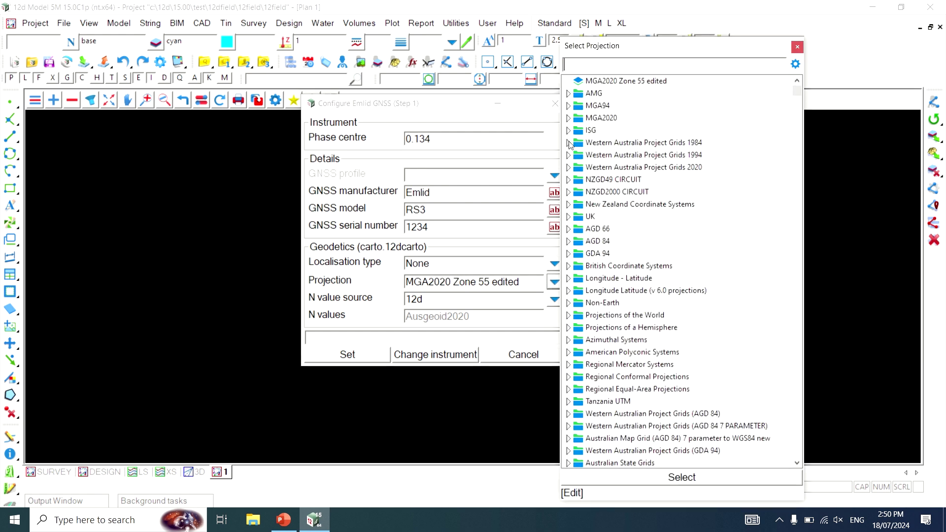
double_click(600, 83)
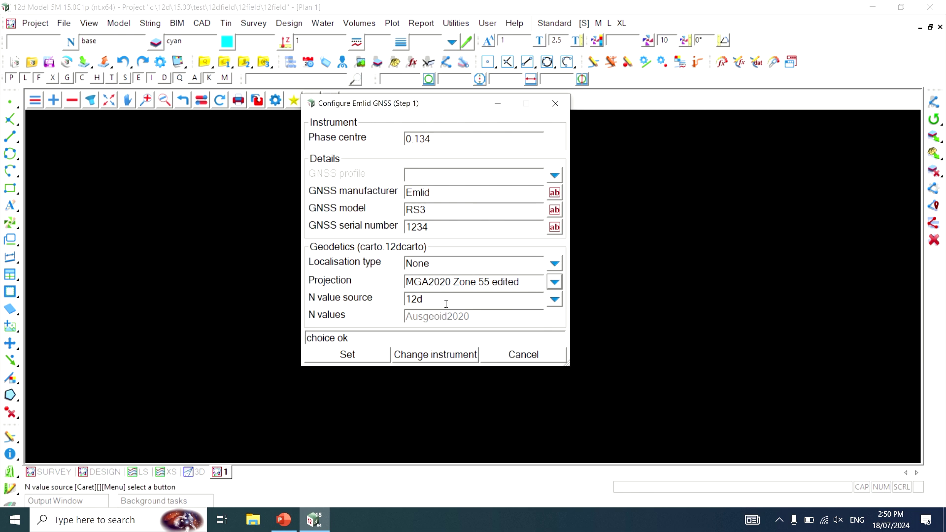
click(555, 299)
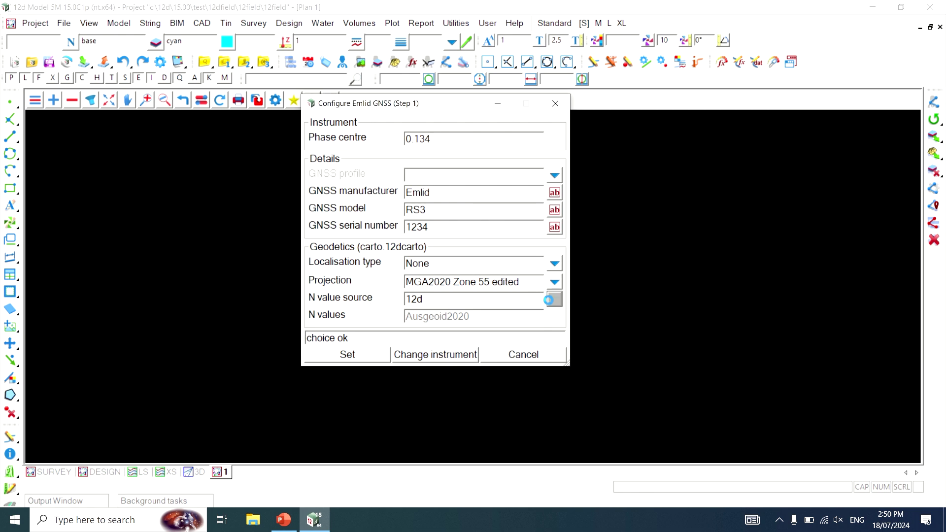
click(371, 355)
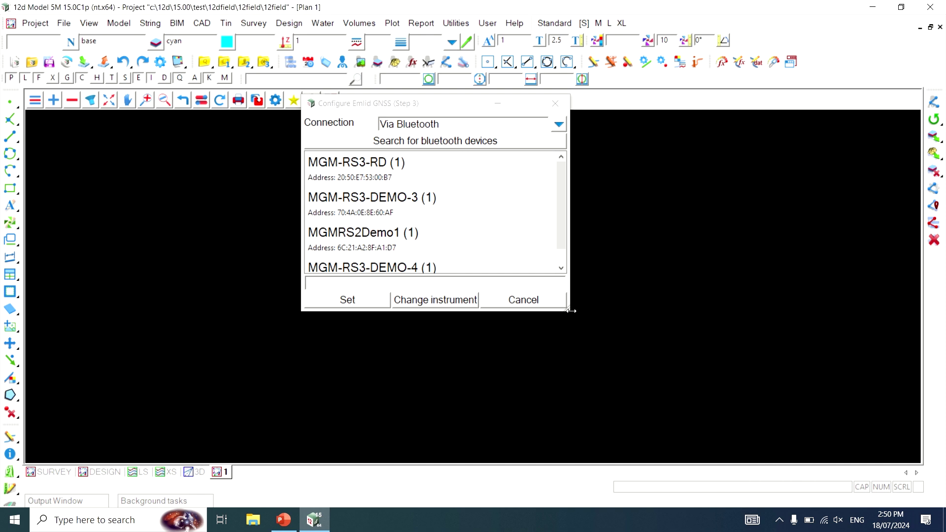
Step: Enlarge the connection dialog, search for Bluetooth devices, and connect to MGM-RS3-DEMO-4
drag(570, 311, 625, 345)
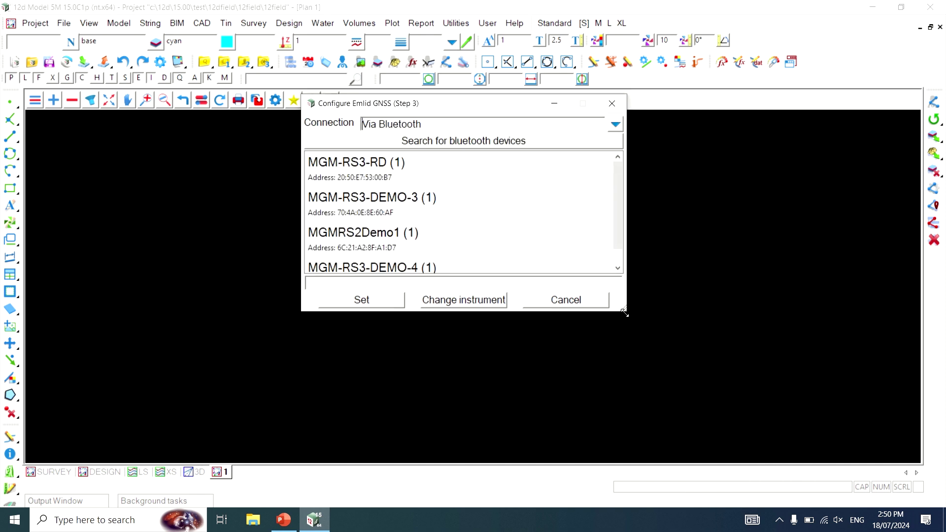
drag(644, 411, 645, 412)
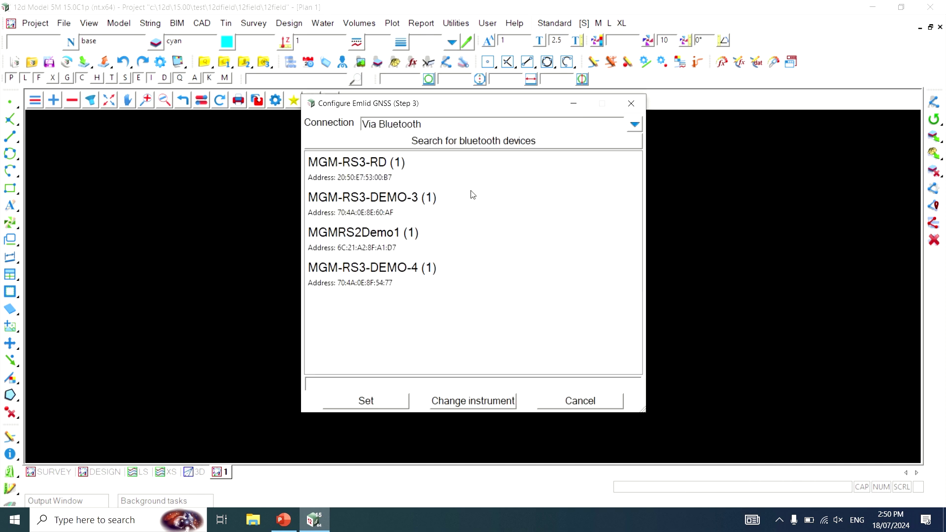
click(427, 142)
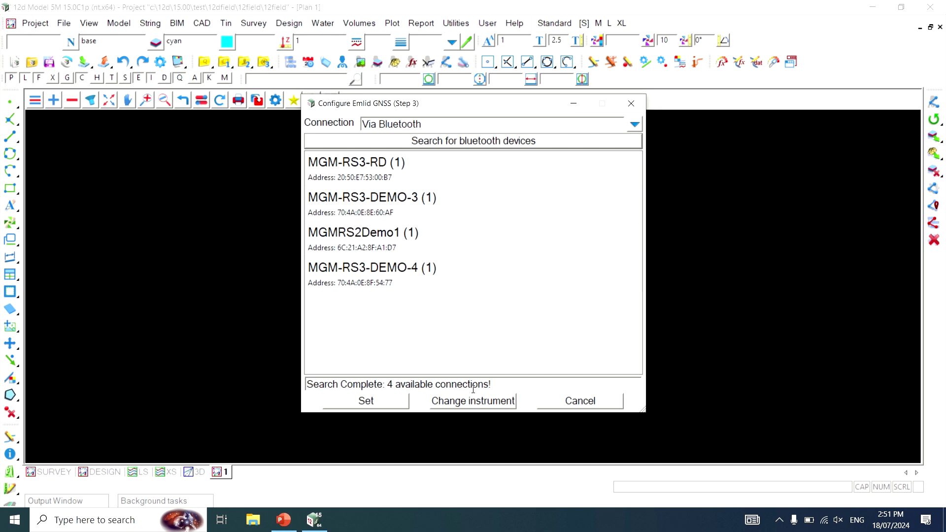
click(389, 281)
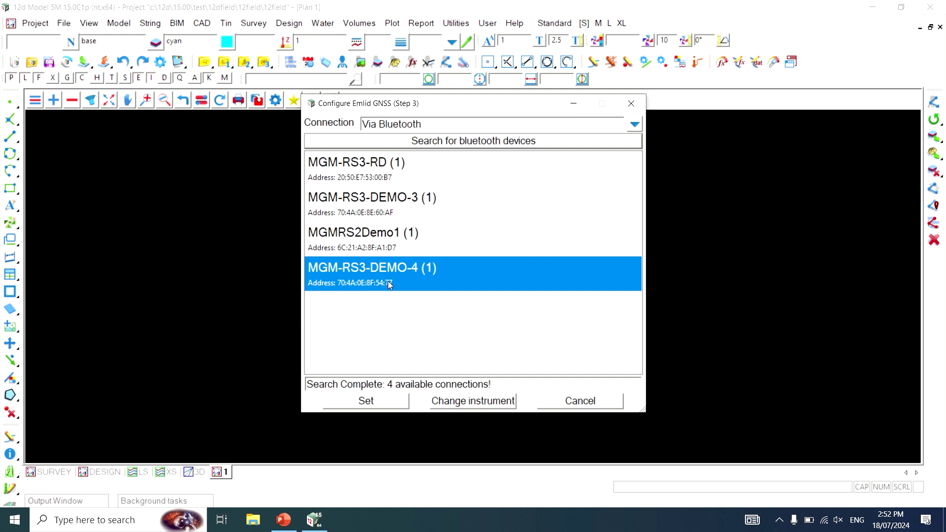
click(382, 401)
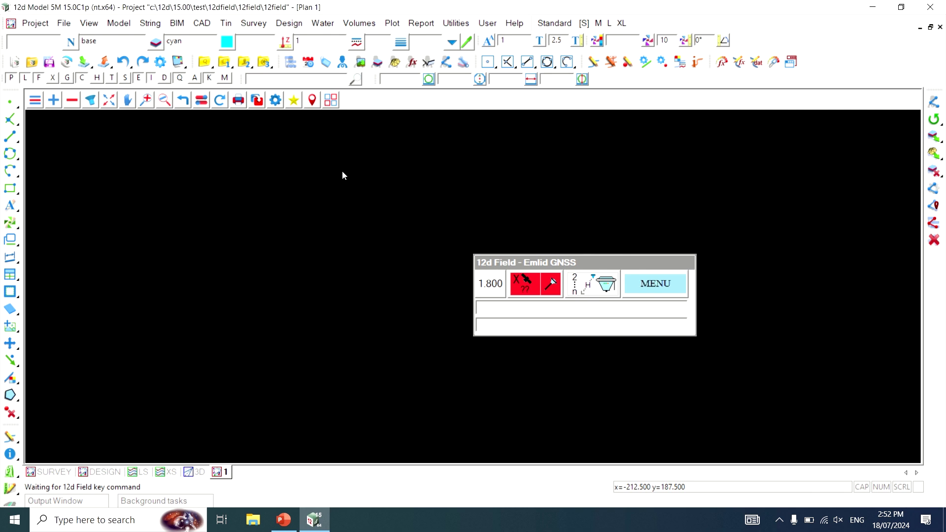
Step: Open the GNSS status of the connected receiver and check its fix type, fix quality and satellite count
drag(536, 261, 380, 223)
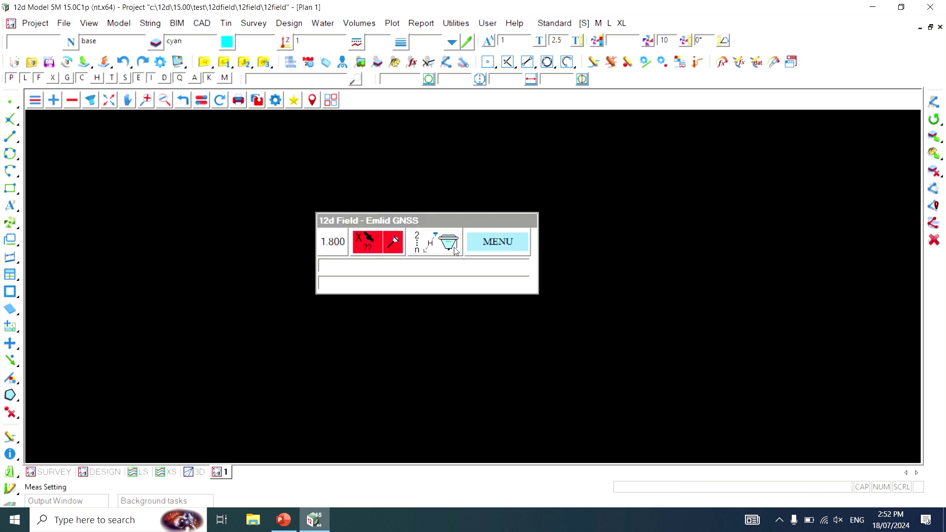
click(367, 242)
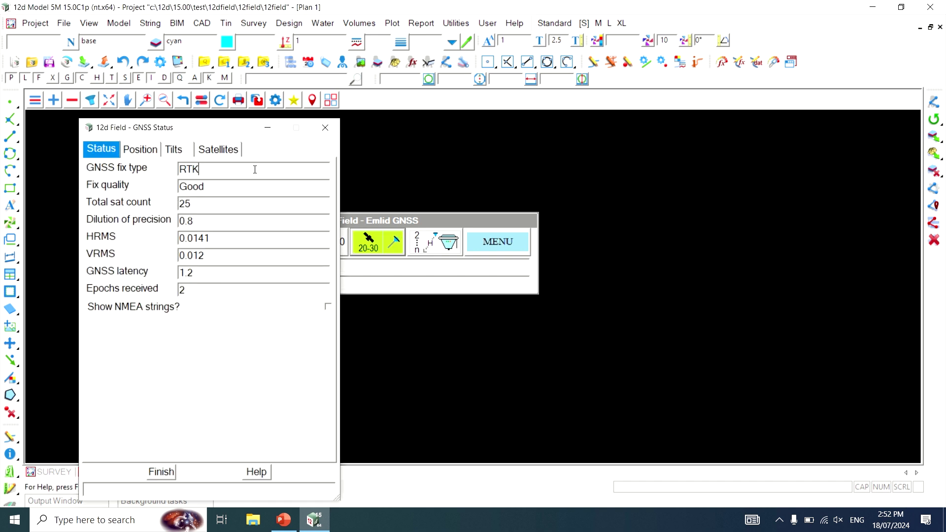
drag(220, 135, 168, 87)
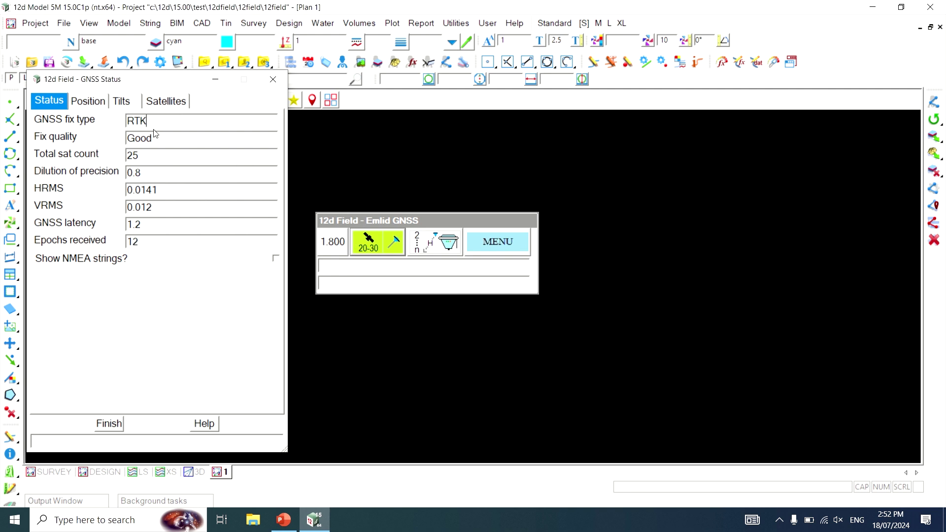
drag(156, 137, 108, 138)
double_click(130, 155)
Step: Check the receiver's position details, including the N value source and N value
click(87, 101)
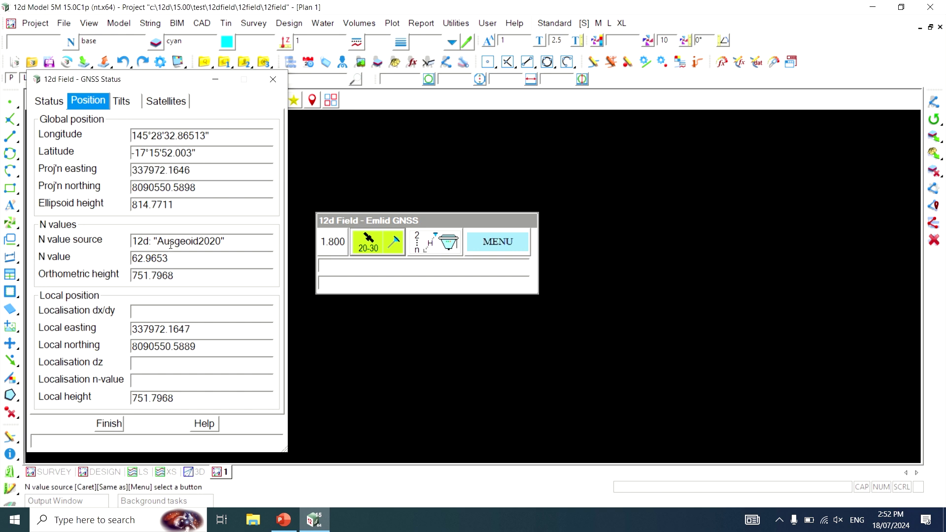
drag(159, 240, 218, 241)
click(203, 258)
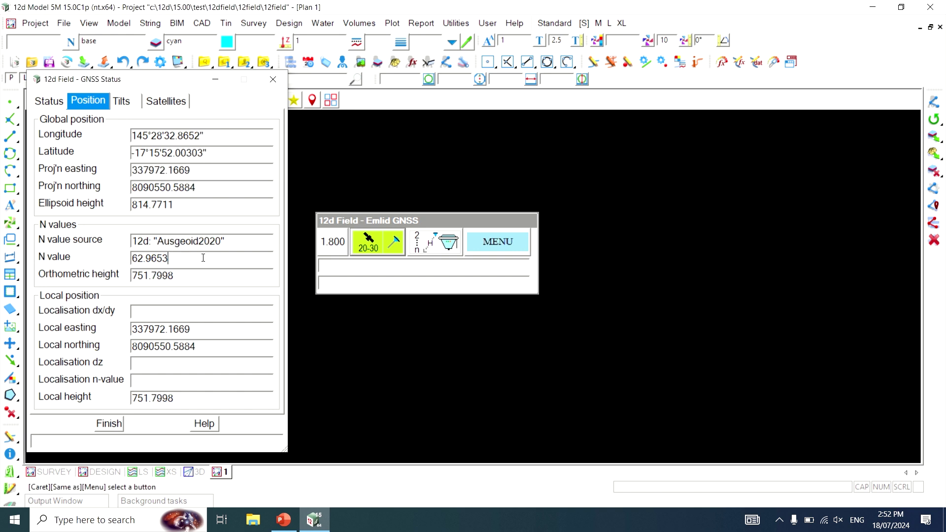
Step: Examine the receiver's running tilt values and the sky plot of satellites in use
click(133, 106)
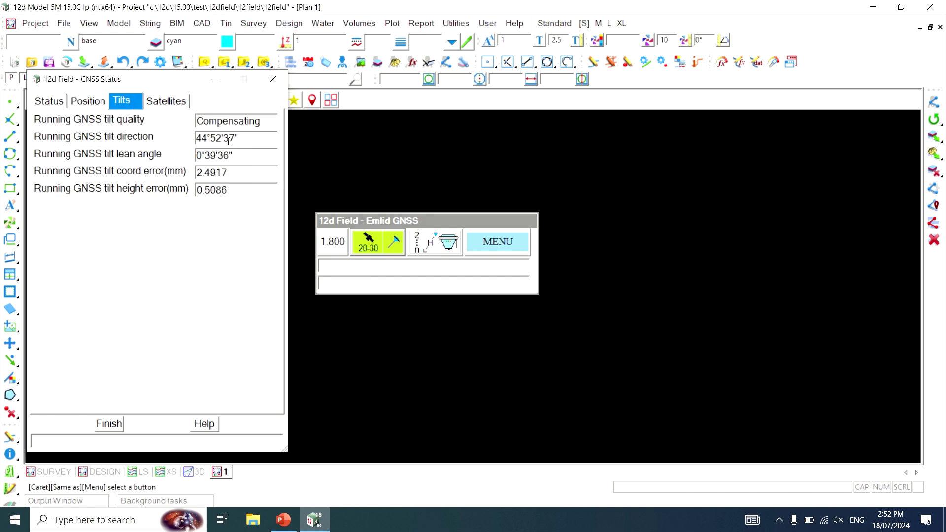
drag(245, 138, 193, 133)
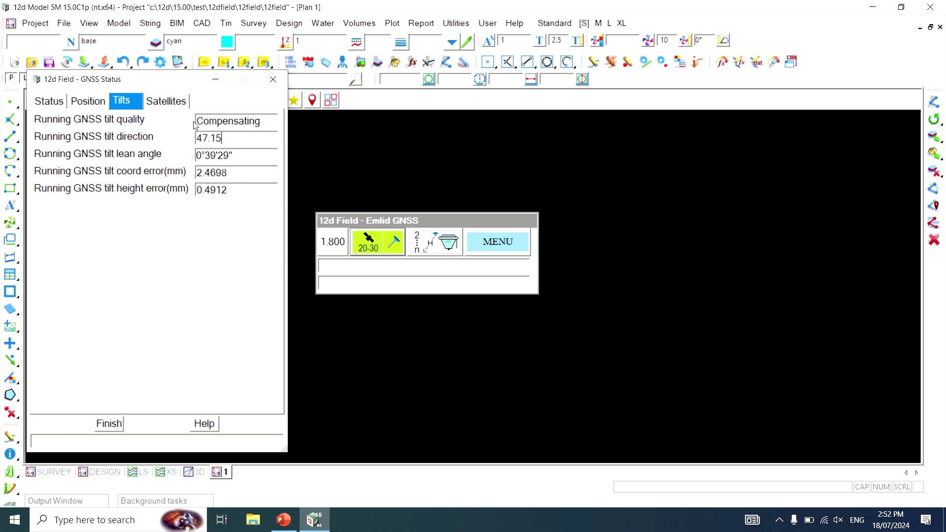
click(178, 105)
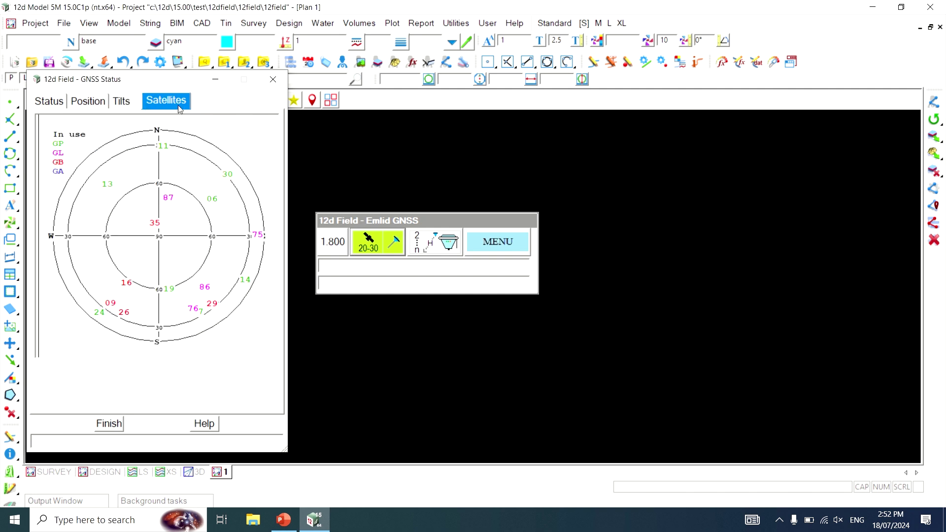